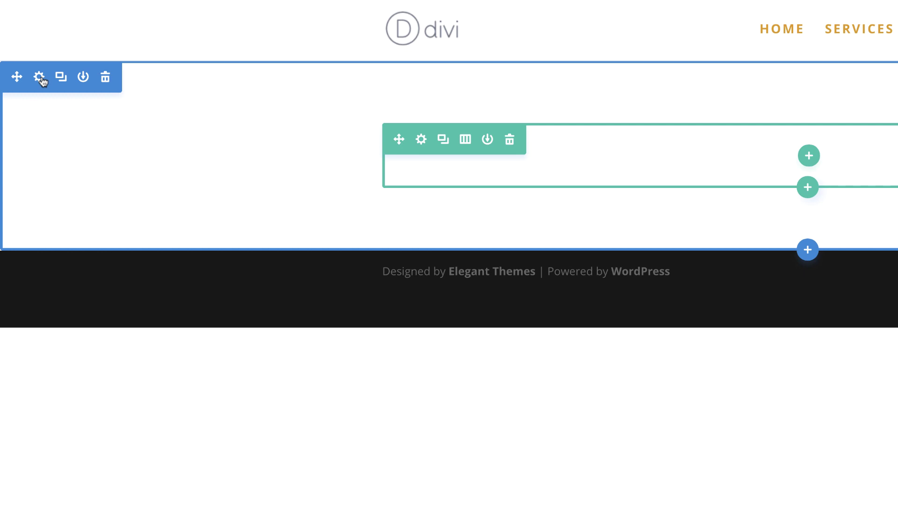
# - Give the section a background color of #abd7f2 in its settings
pyautogui.click(39, 77)
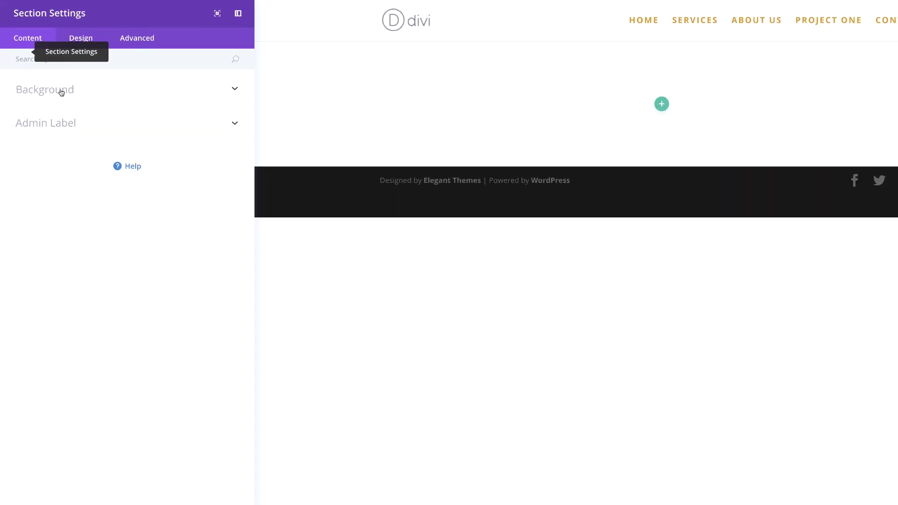
pyautogui.click(61, 93)
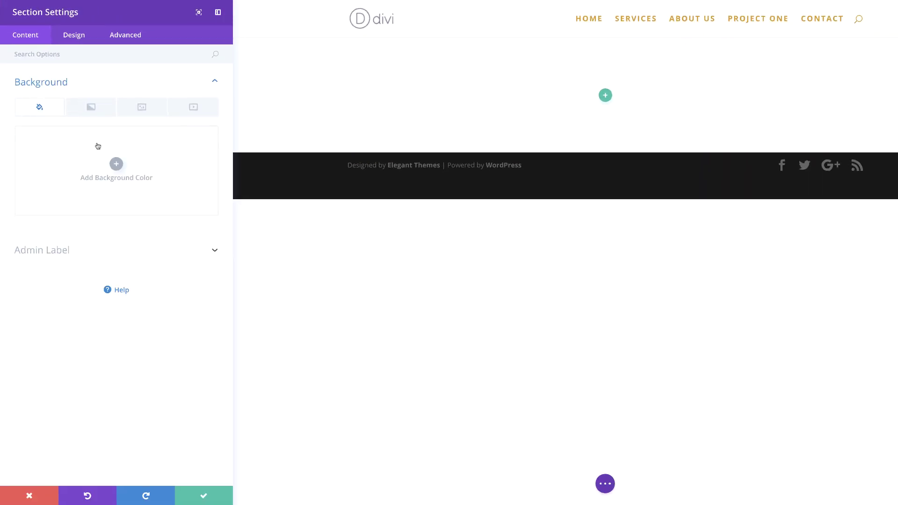
pyautogui.click(127, 178)
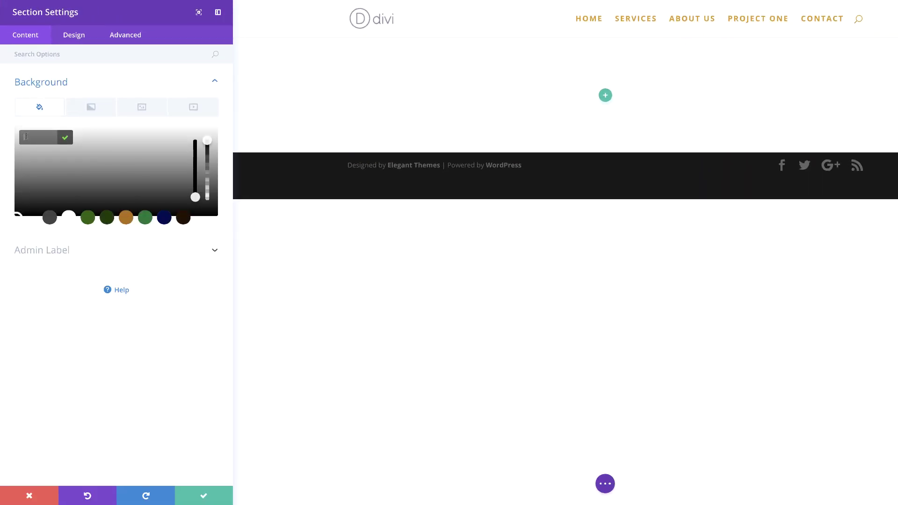
pyautogui.write('#abd7f2')
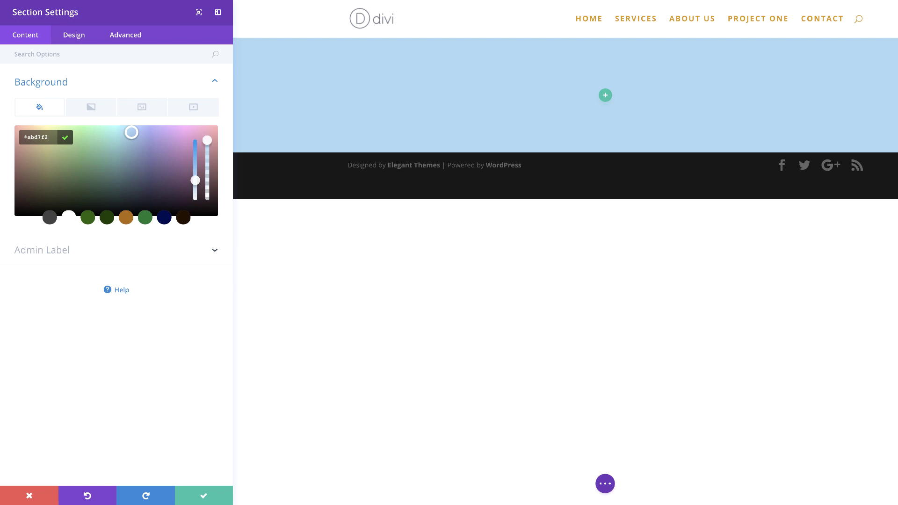
# - Add a top divider to the section in the layered downward-curve style, colored #abd7f2
pyautogui.click(80, 39)
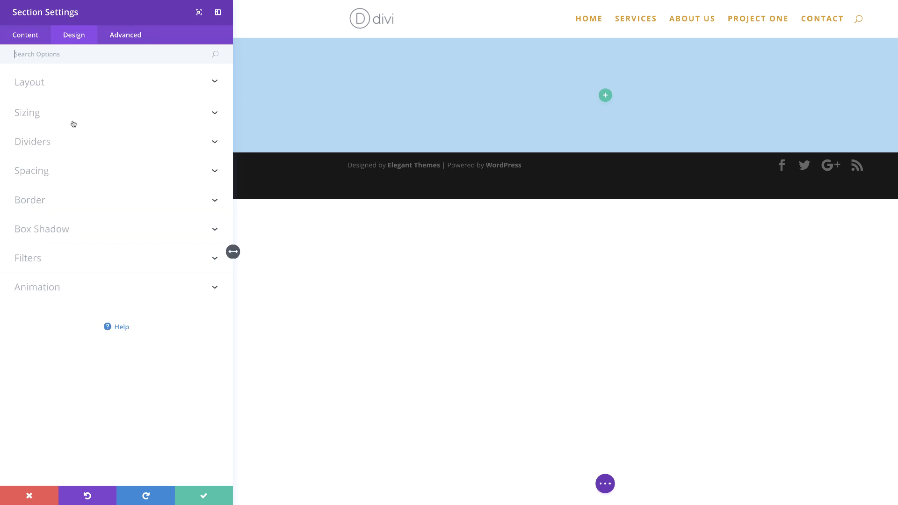
pyautogui.click(45, 145)
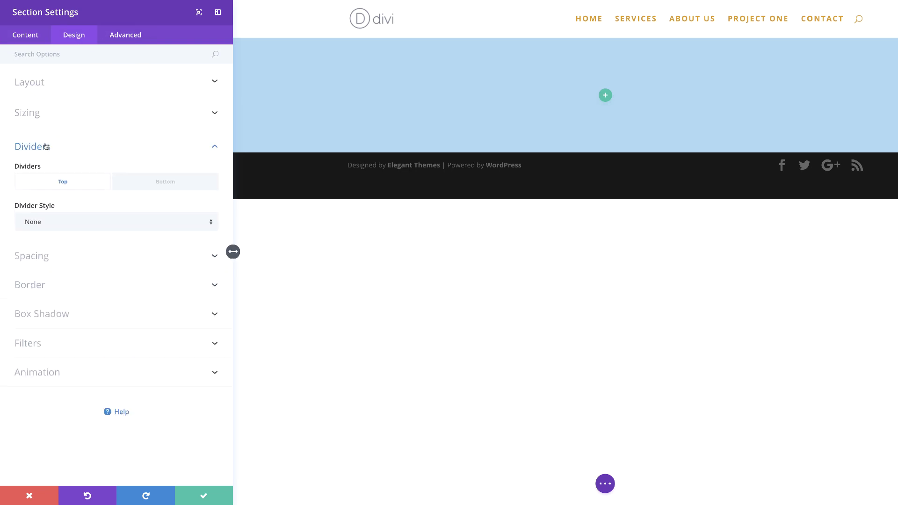
pyautogui.click(84, 224)
pyautogui.scroll(-1, 113, 242)
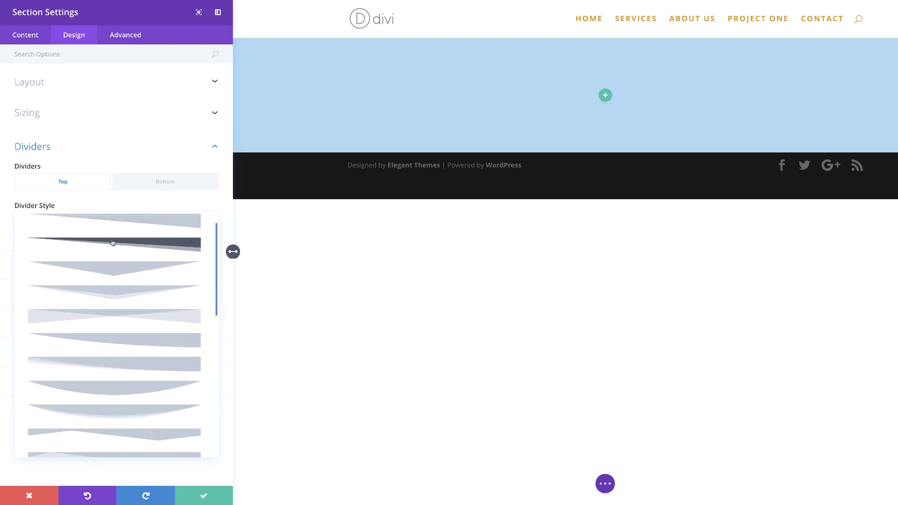
pyautogui.scroll(-1, 113, 242)
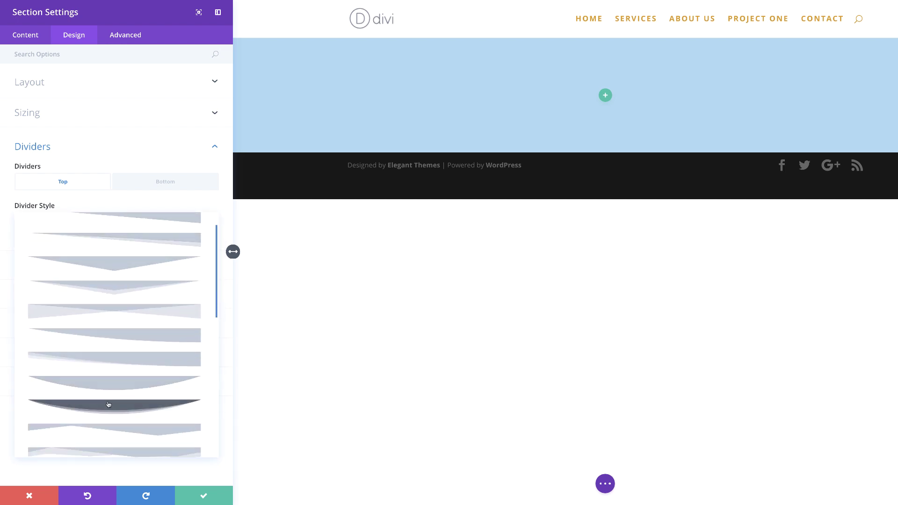
pyautogui.click(133, 410)
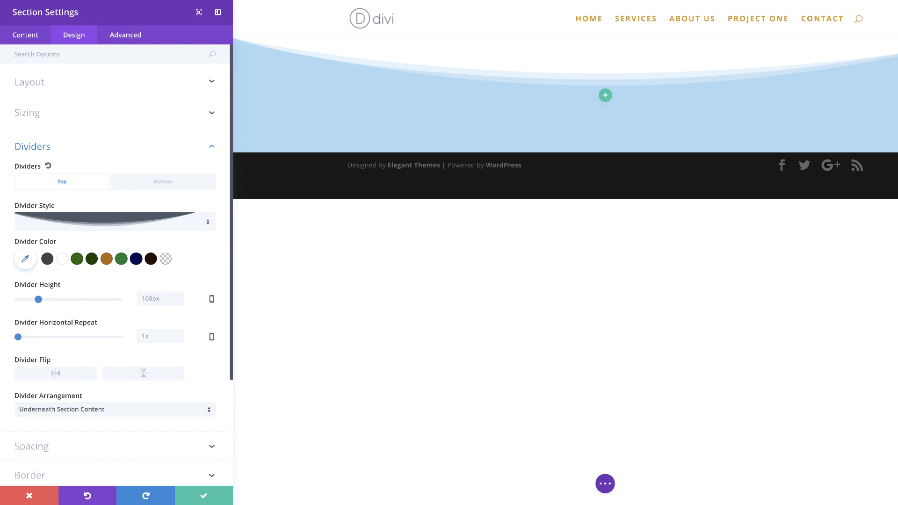
pyautogui.click(26, 259)
pyautogui.write('#abd7f2')
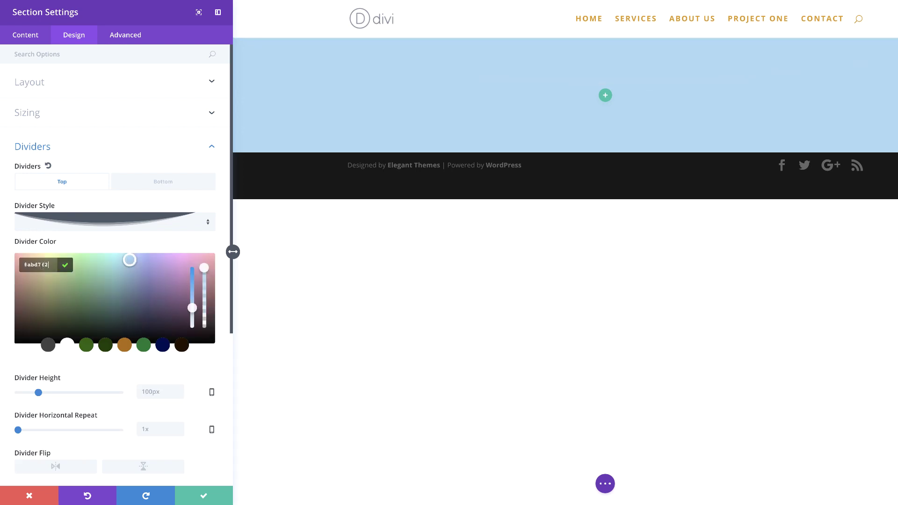
# - Set the top divider's height to 182px and its arrangement to On Top Of Section Content
pyautogui.click(154, 391)
pyautogui.write('182')
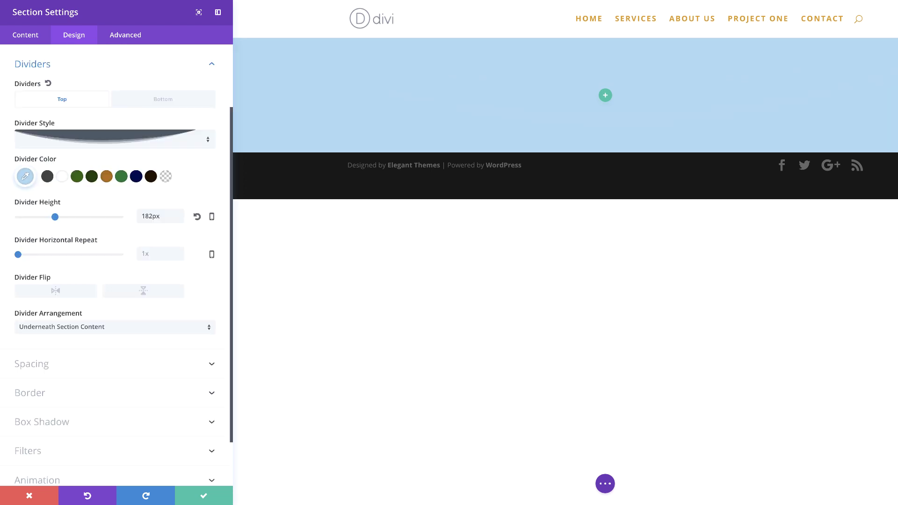
pyautogui.click(103, 329)
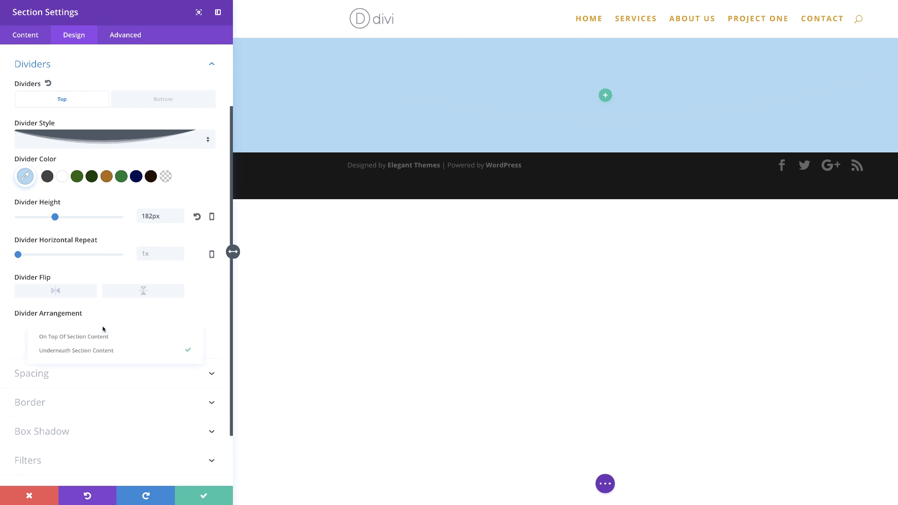
pyautogui.click(104, 336)
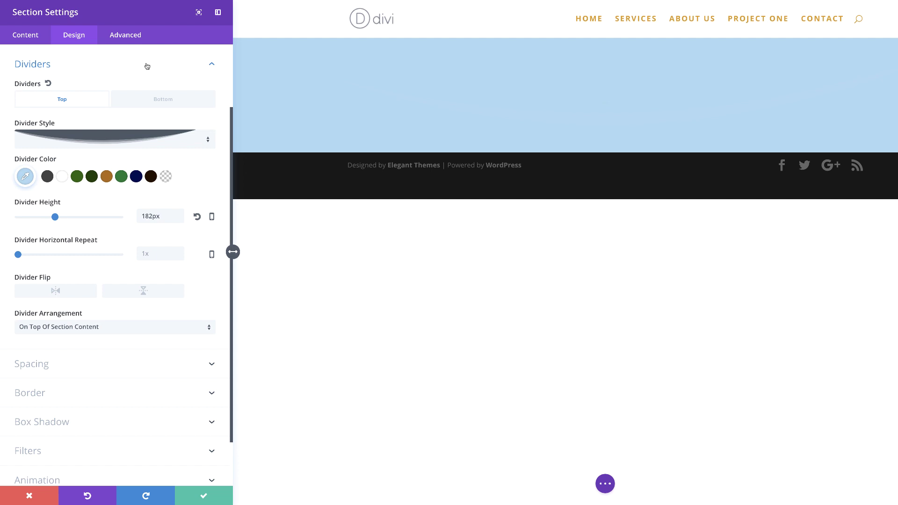
# - Disable the section on phone and tablet, and save the section settings
pyautogui.click(136, 36)
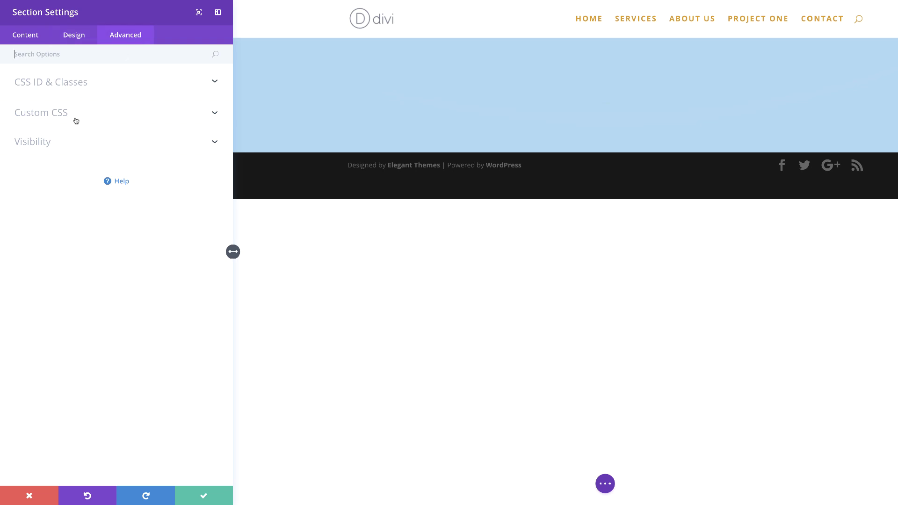
pyautogui.click(52, 143)
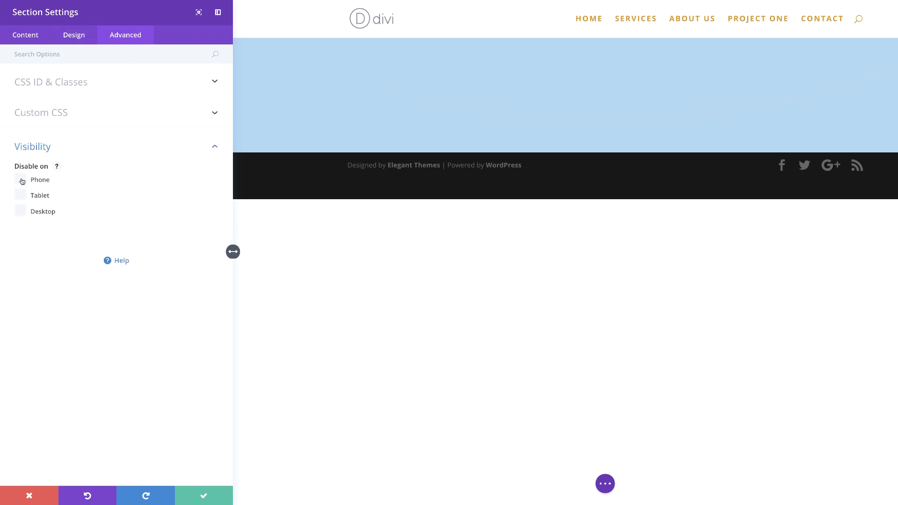
pyautogui.click(21, 180)
pyautogui.click(21, 195)
pyautogui.click(206, 495)
# - Insert a row with three equal columns below the empty row and add a Blurb module to its first column
pyautogui.moveTo(431, 68)
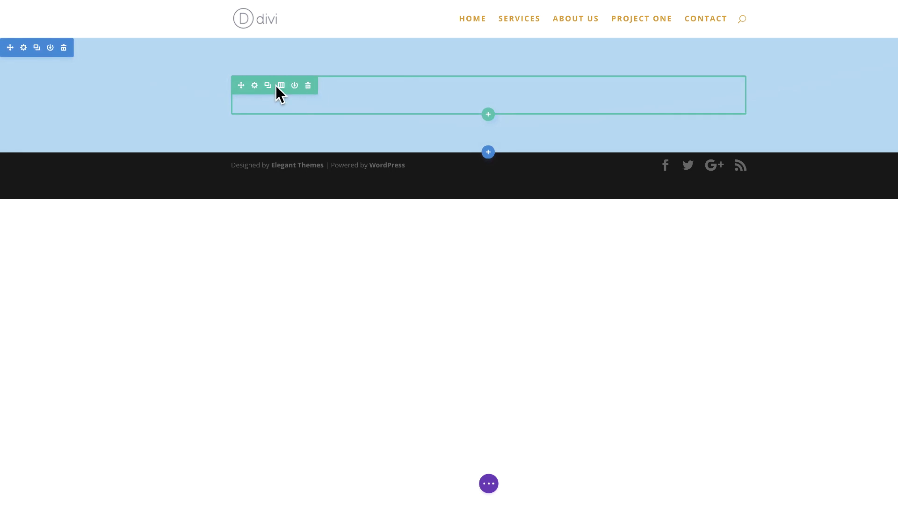
pyautogui.click(488, 115)
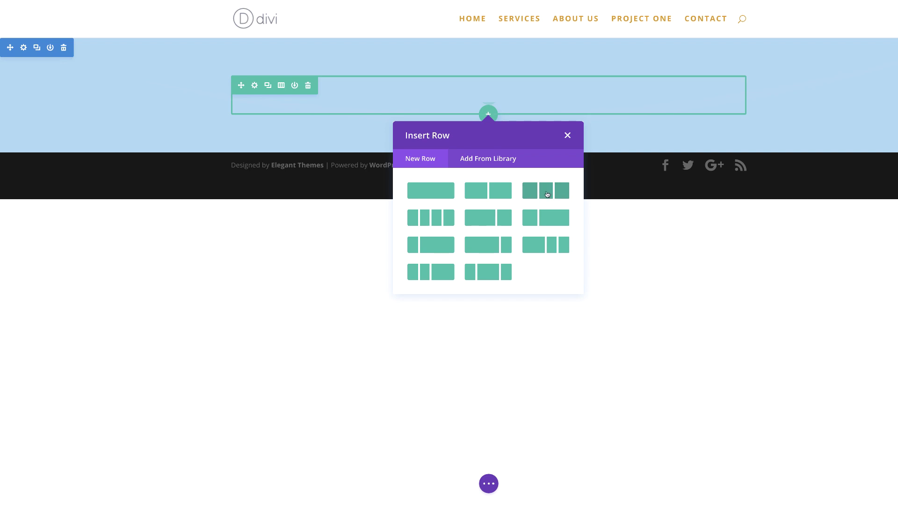
pyautogui.click(547, 193)
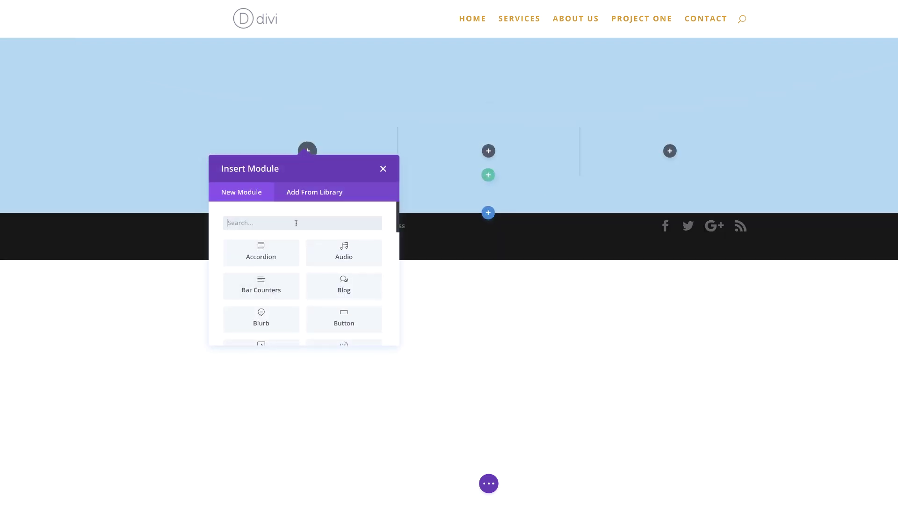
pyautogui.click(269, 314)
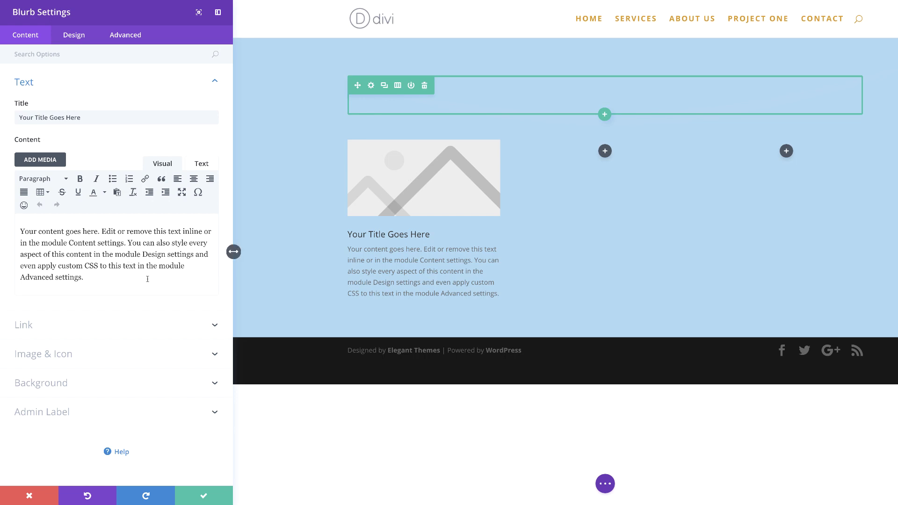
# - Replace the blurb's image with the magnifying glass icon containing a minus sign
pyautogui.click(84, 355)
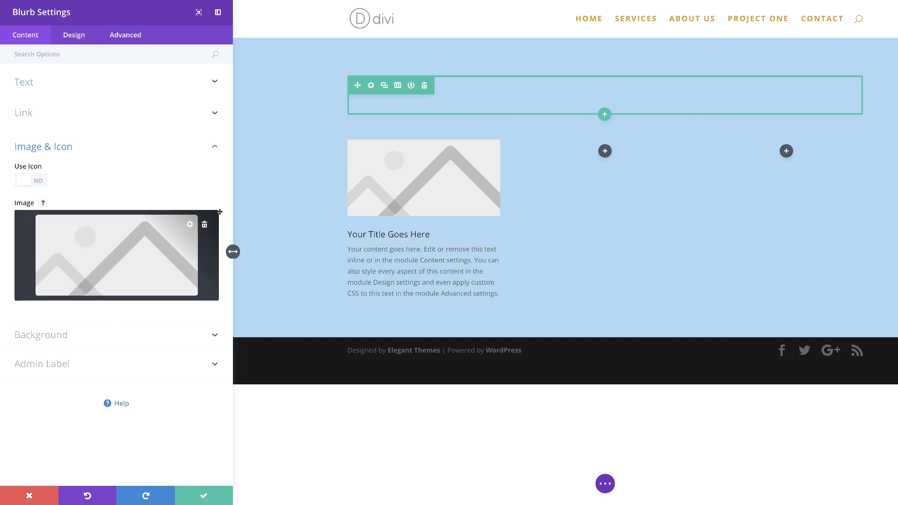
pyautogui.click(42, 181)
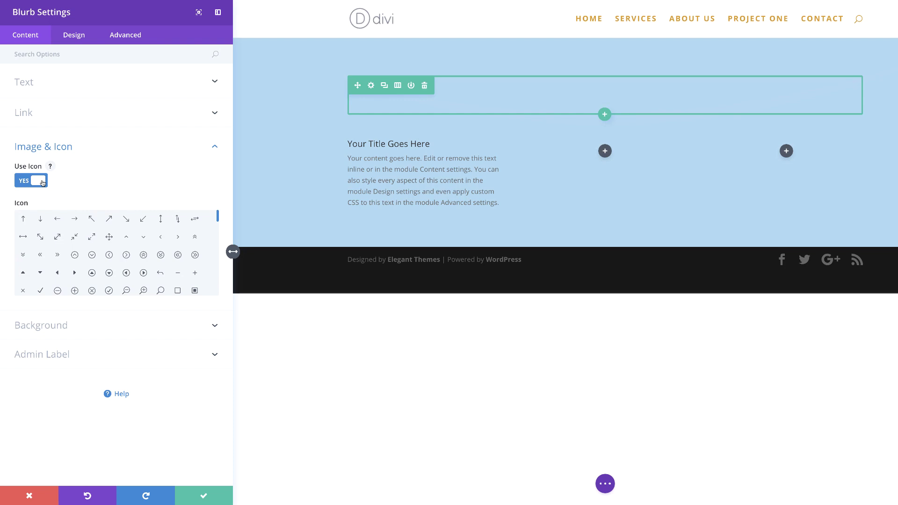
pyautogui.click(126, 290)
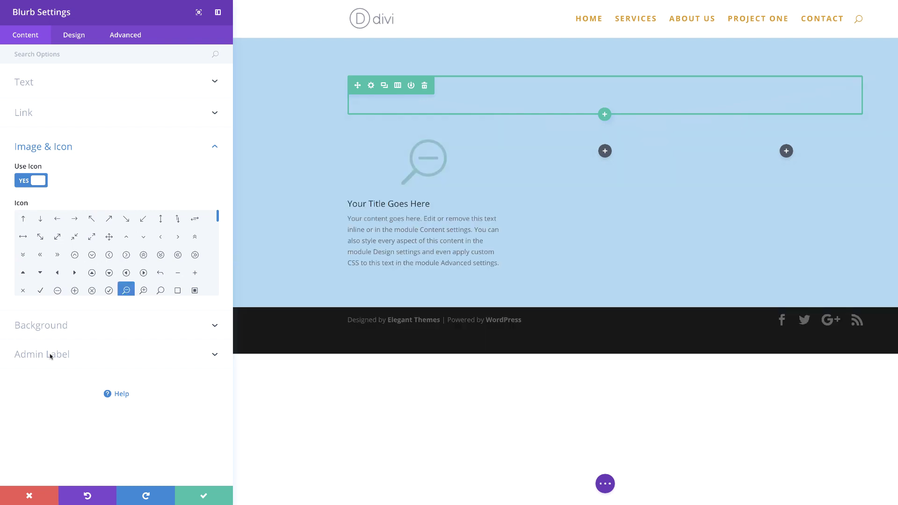
# - Give the blurb a background color of #a95abc
pyautogui.click(58, 326)
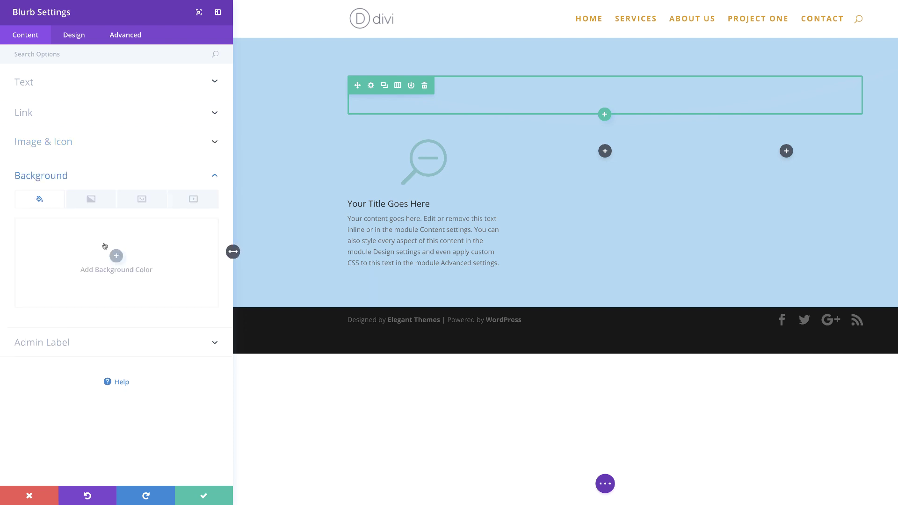
pyautogui.click(116, 256)
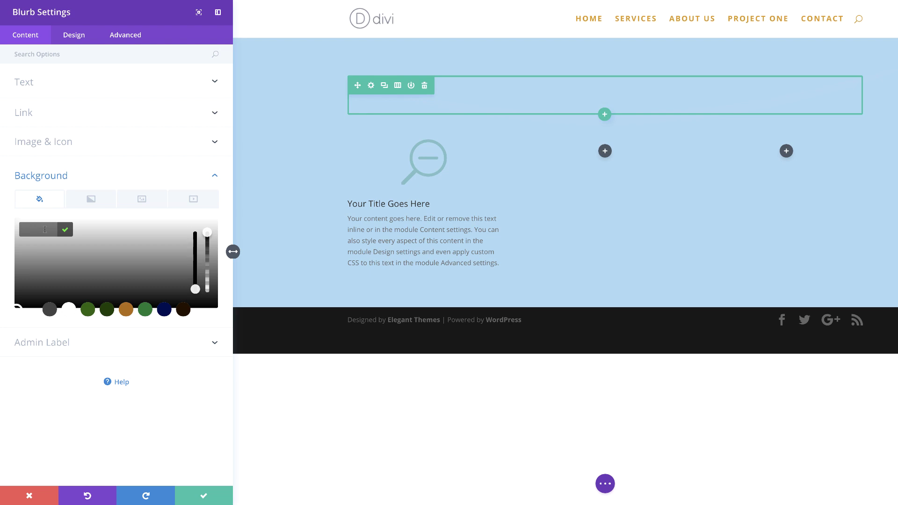
pyautogui.write('#a95abc')
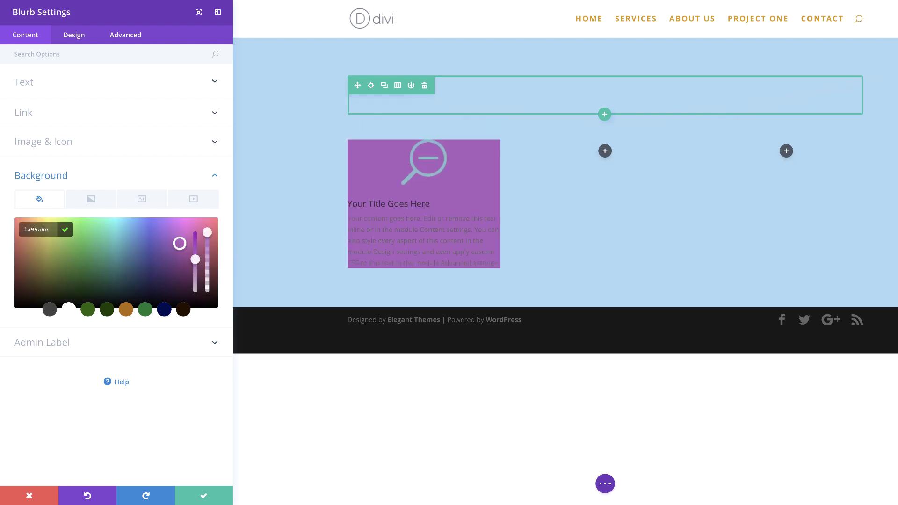
# - Make the blurb's icon white and enable a custom icon font size of 52px
pyautogui.click(74, 35)
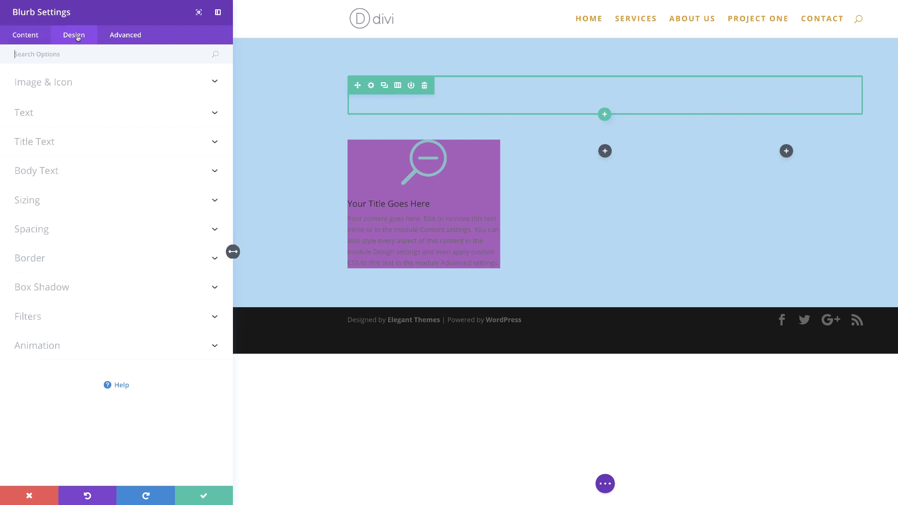
pyautogui.click(52, 89)
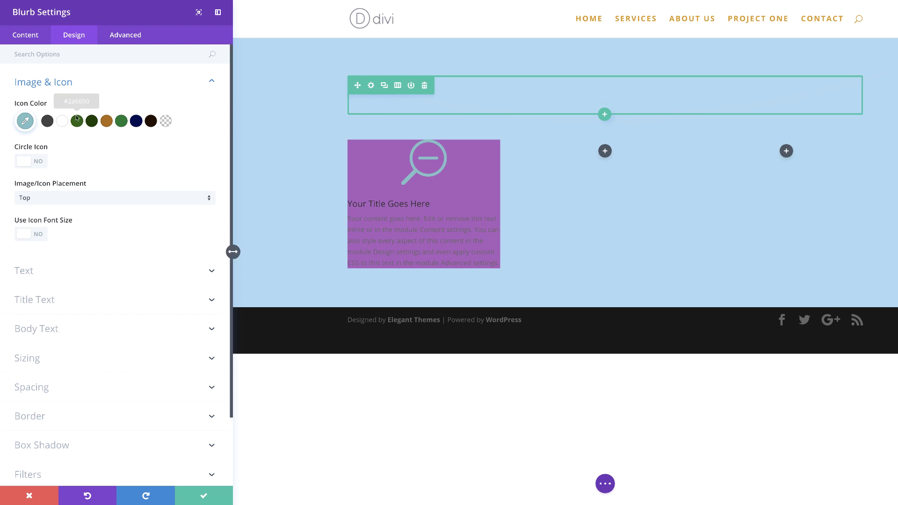
pyautogui.click(63, 121)
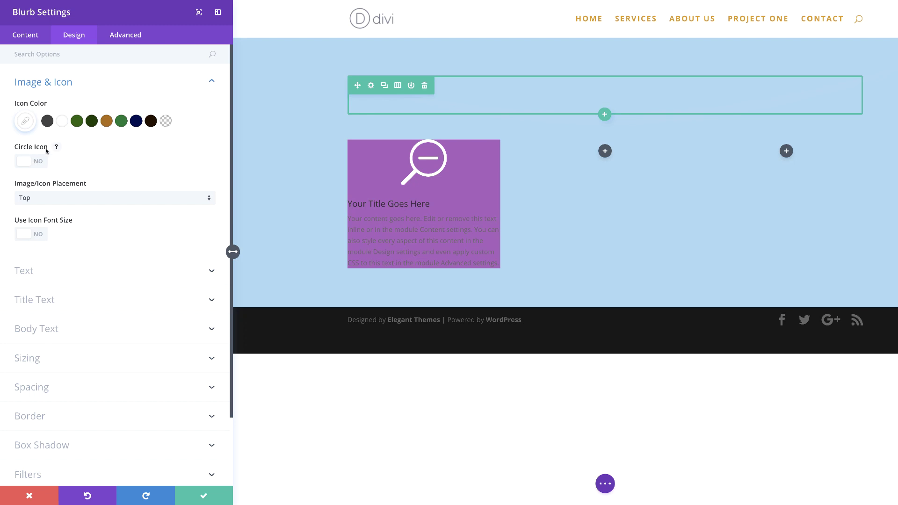
pyautogui.click(40, 236)
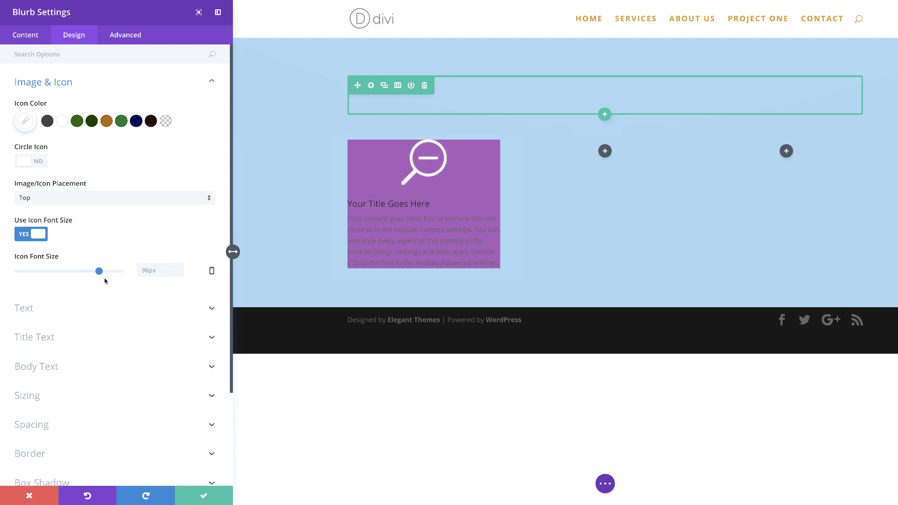
pyautogui.moveTo(105, 271); pyautogui.dragTo(61, 272)
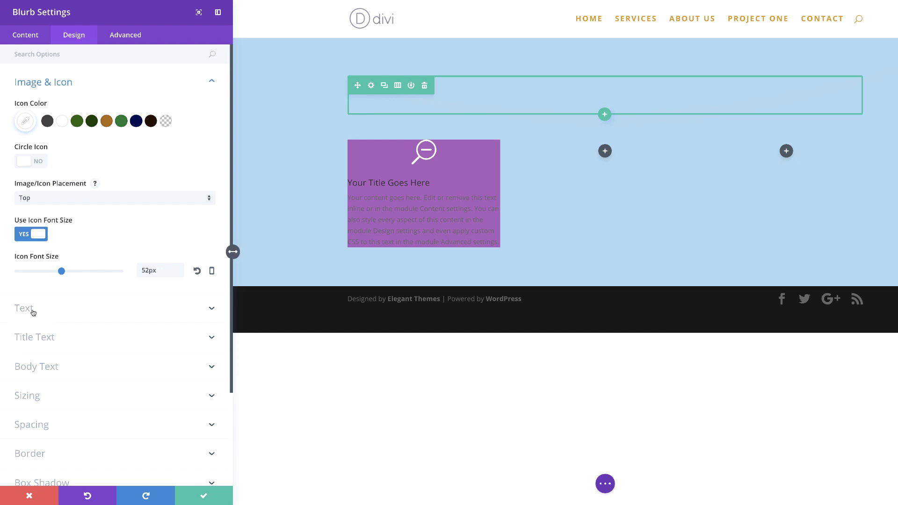
# - Color the blurb's title text white and center it
pyautogui.click(48, 337)
pyautogui.scroll(-2, 50, 345)
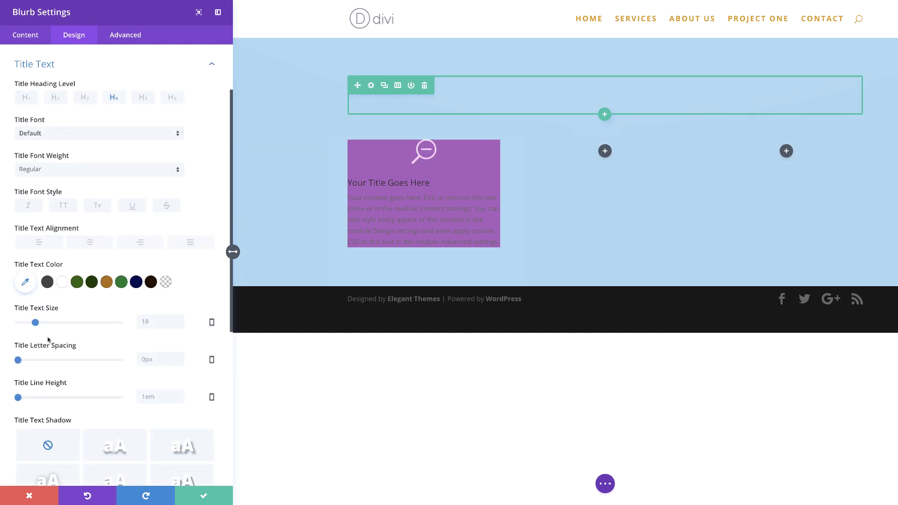
pyautogui.click(63, 283)
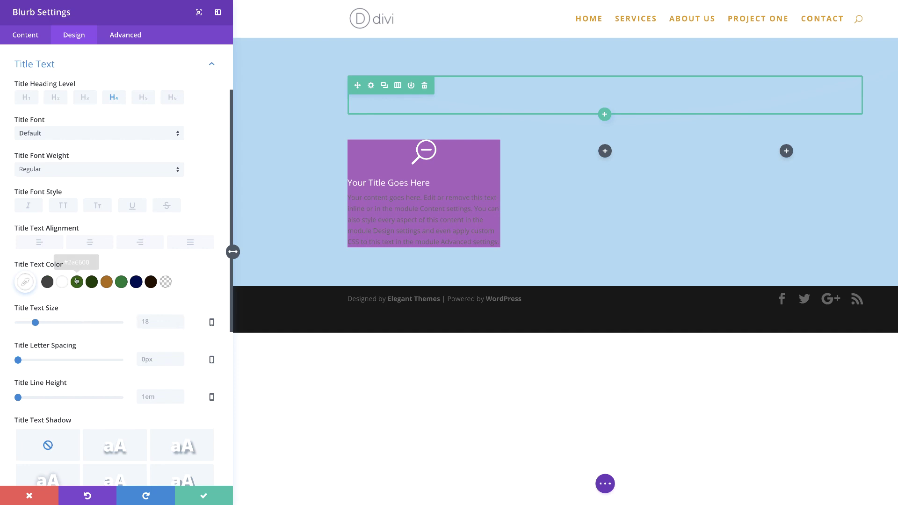
pyautogui.click(91, 243)
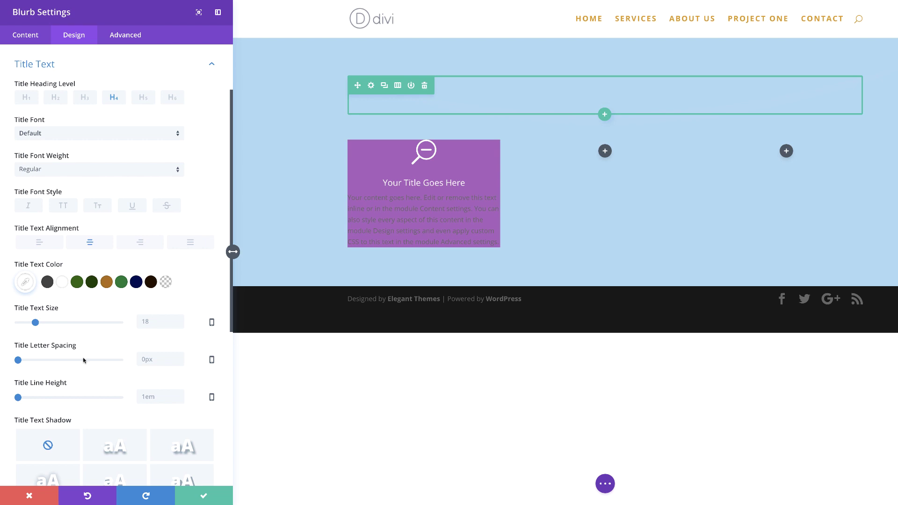
# - Set the blurb's title font weight to Bold and its text size to 27px
pyautogui.click(56, 169)
pyautogui.click(61, 226)
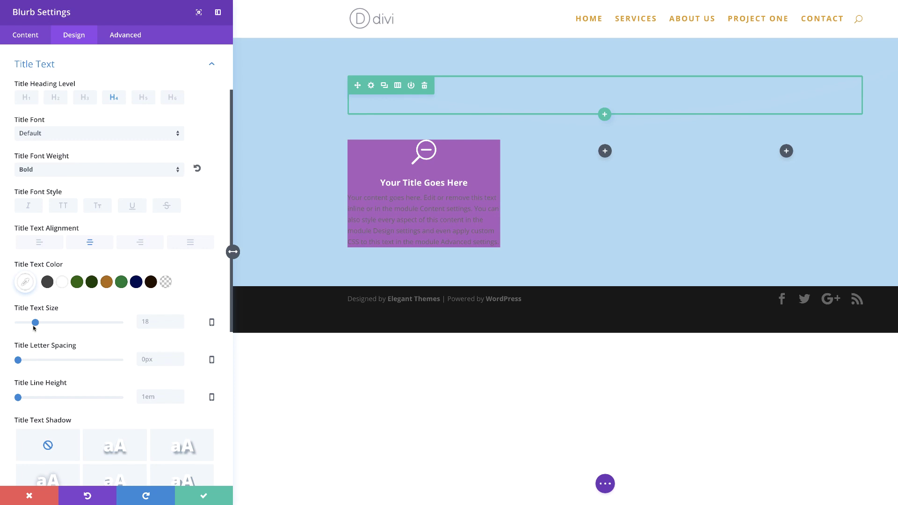
pyautogui.moveTo(35, 323); pyautogui.dragTo(42, 324)
pyautogui.moveTo(43, 323); pyautogui.dragTo(44, 323)
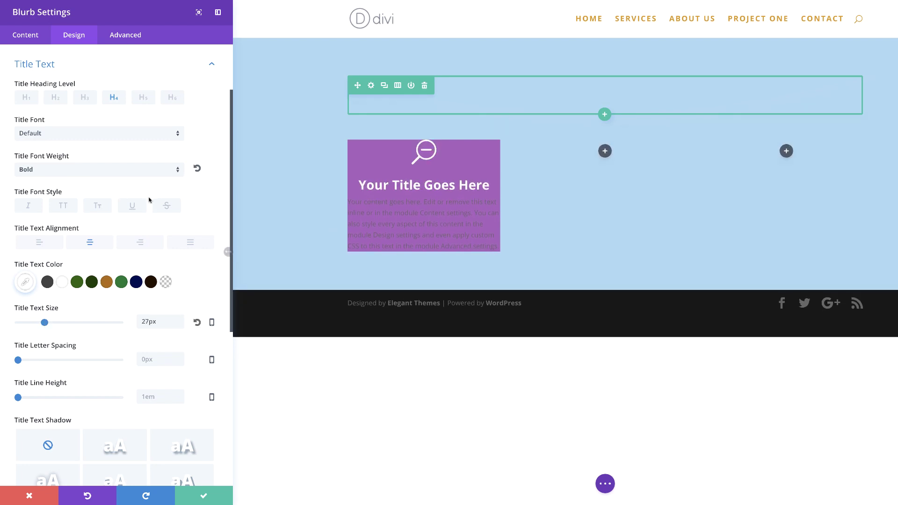
# - Set the blurb's title font weight to Ultra Bold and make its body text white and centered
pyautogui.click(94, 173)
pyautogui.click(89, 244)
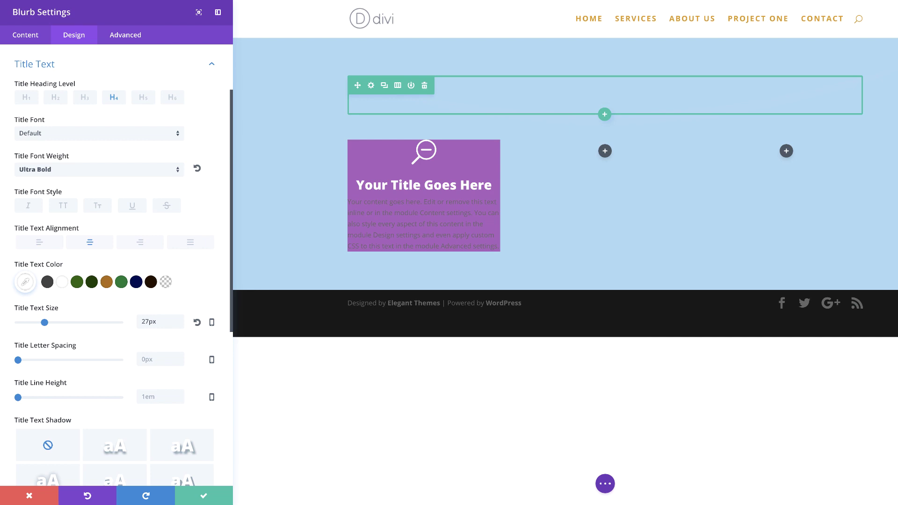
pyautogui.scroll(-5, 103, 321)
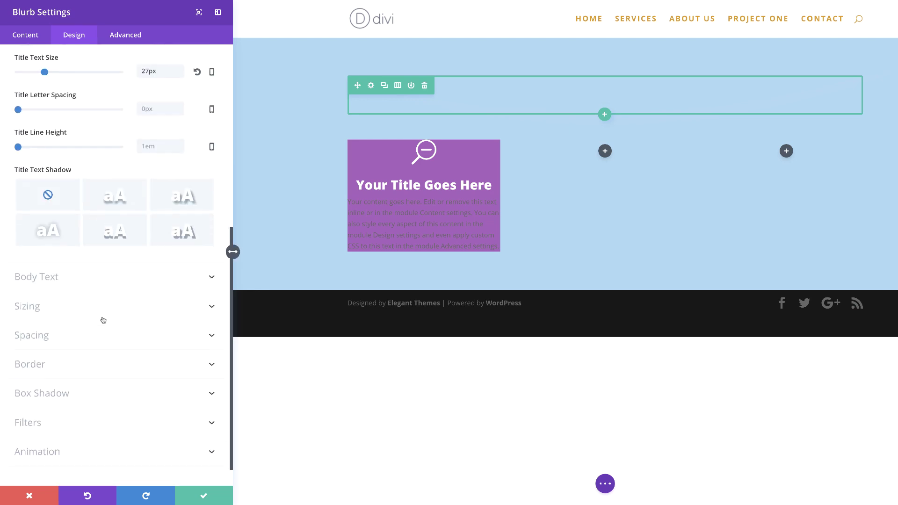
pyautogui.click(53, 277)
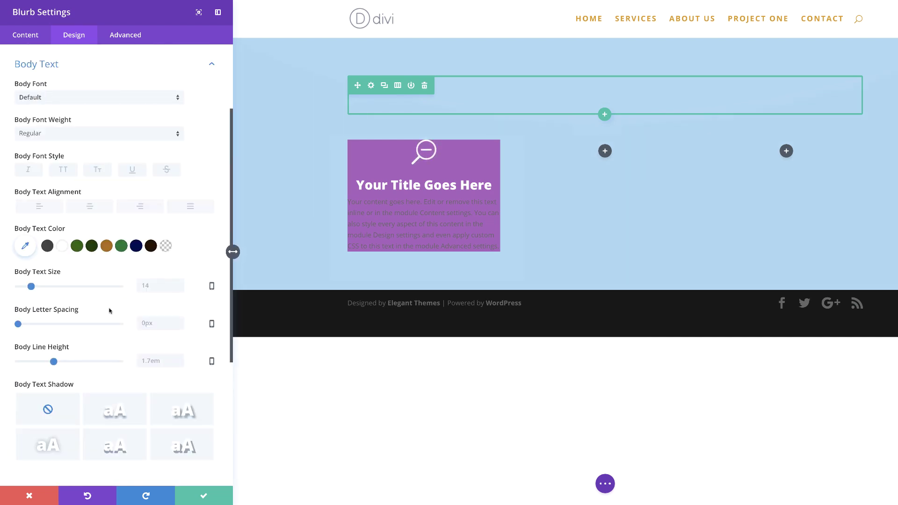
pyautogui.click(62, 246)
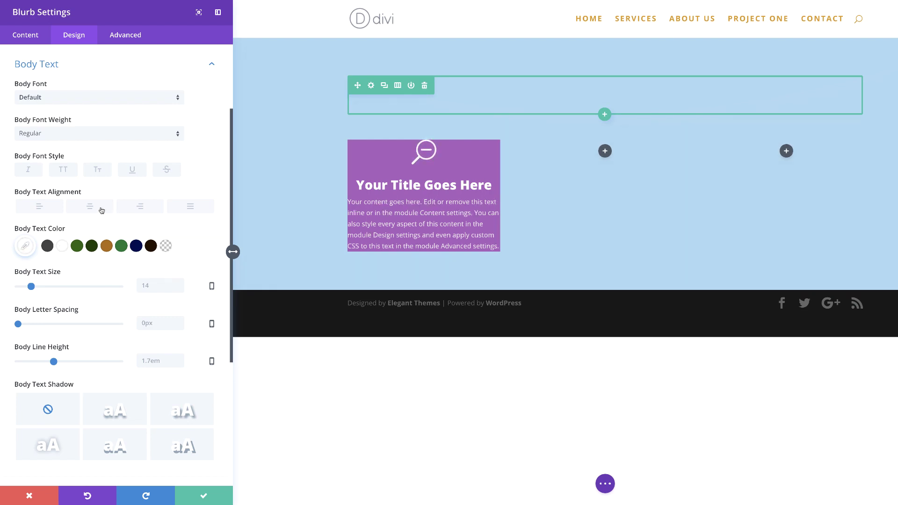
pyautogui.click(101, 209)
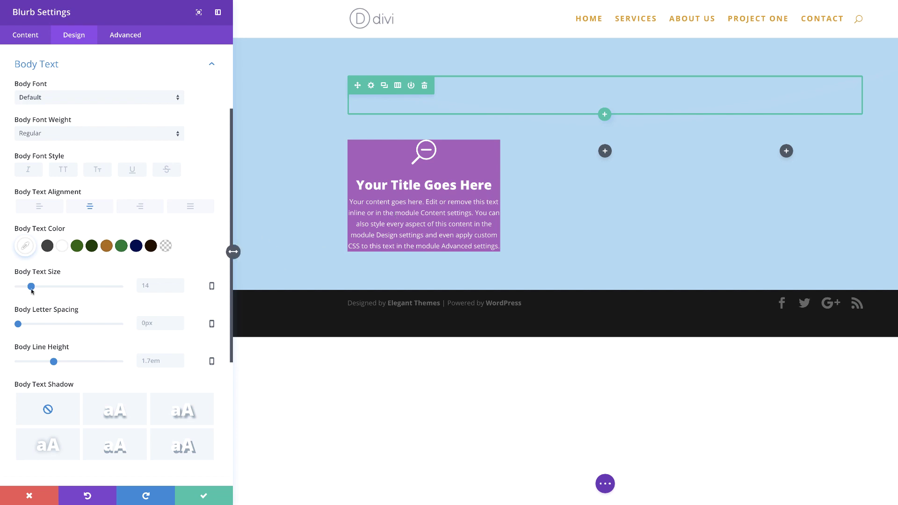
# - Give the blurb custom padding of 150px top, 50px bottom, 20px left and 20px right
pyautogui.scroll(-3, 109, 320)
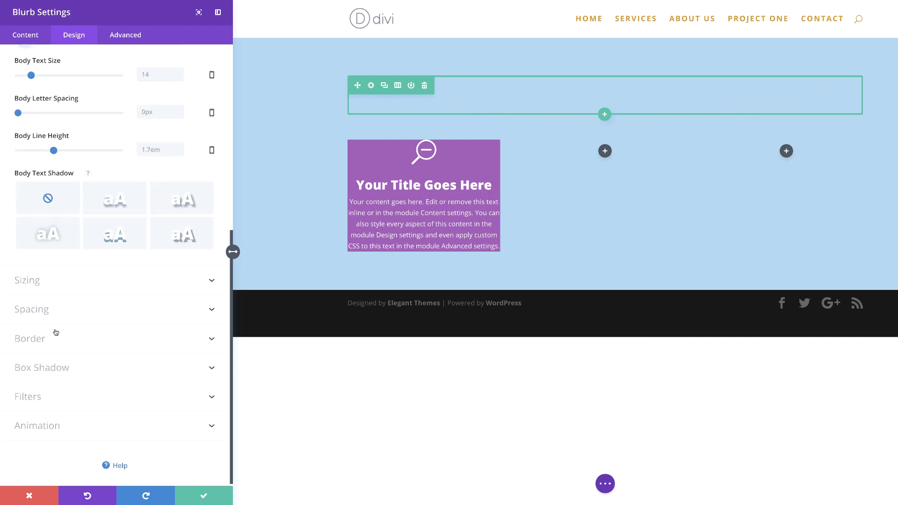
pyautogui.click(44, 312)
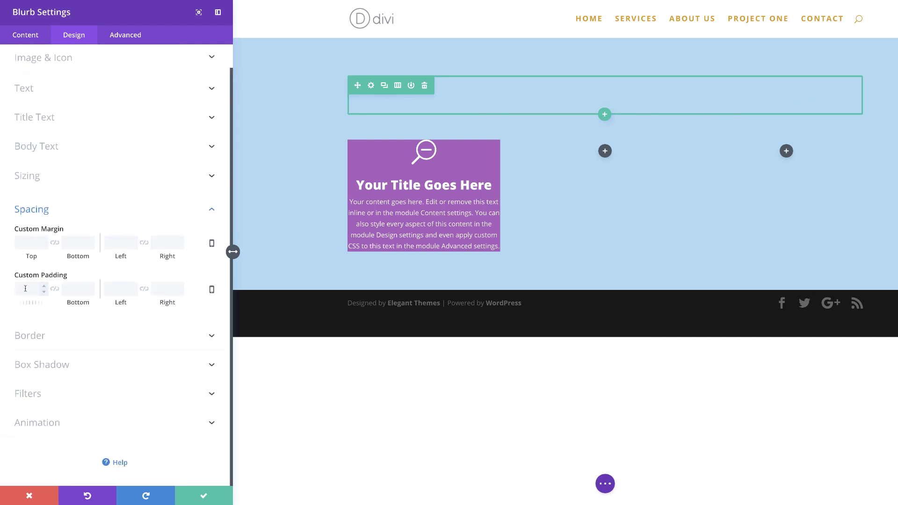
pyautogui.click(25, 288)
pyautogui.write('150px')
pyautogui.click(169, 291)
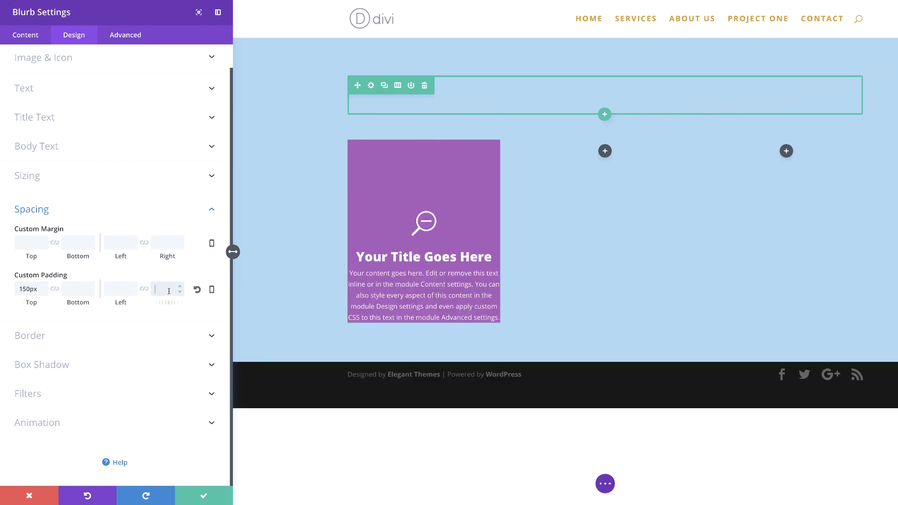
pyautogui.write('20px')
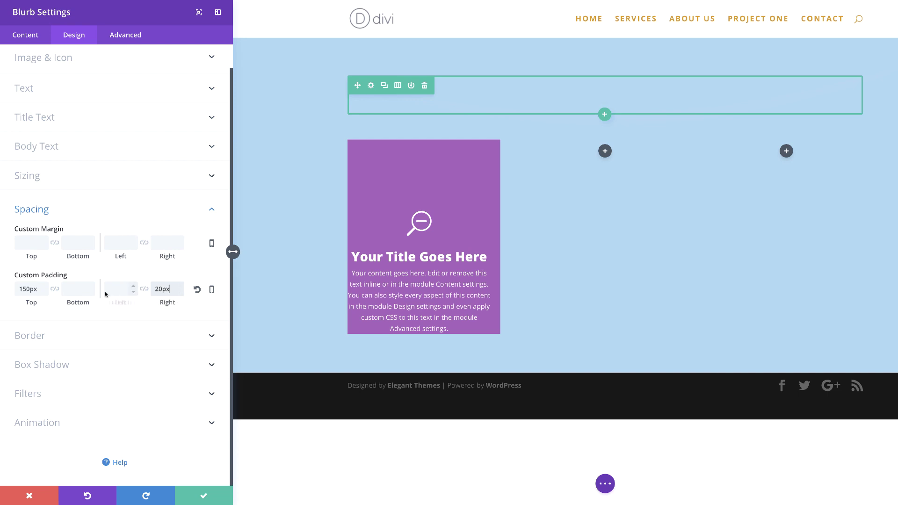
pyautogui.click(78, 288)
pyautogui.write('50px')
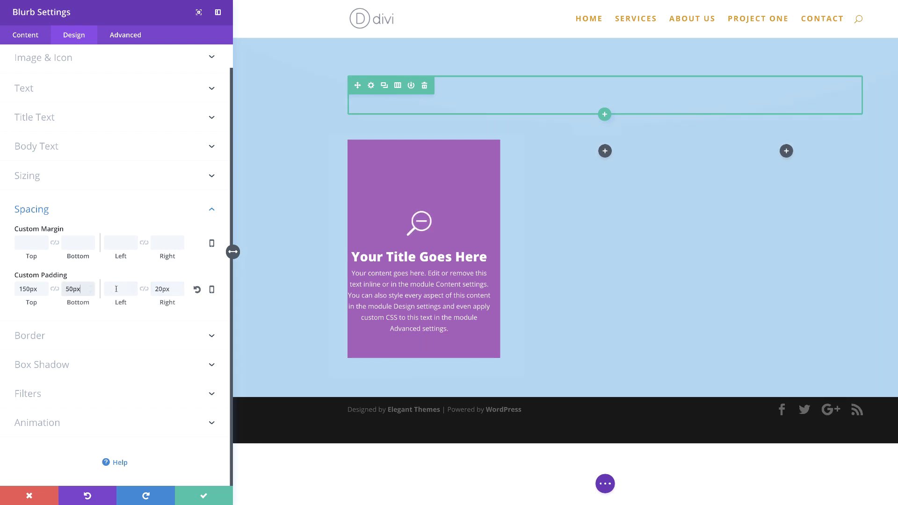
pyautogui.click(117, 288)
pyautogui.write('20')
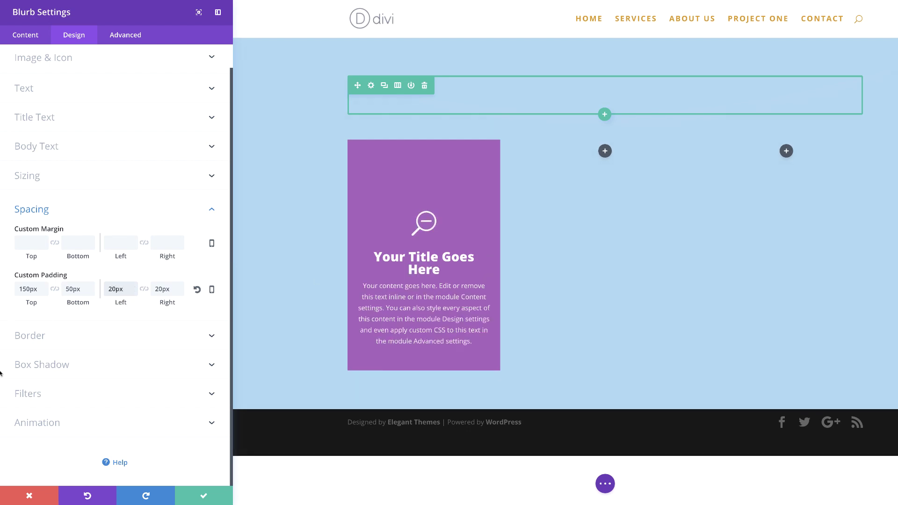
# - Round the blurb's two bottom corners to 20px, leaving the top corners square
pyautogui.click(52, 338)
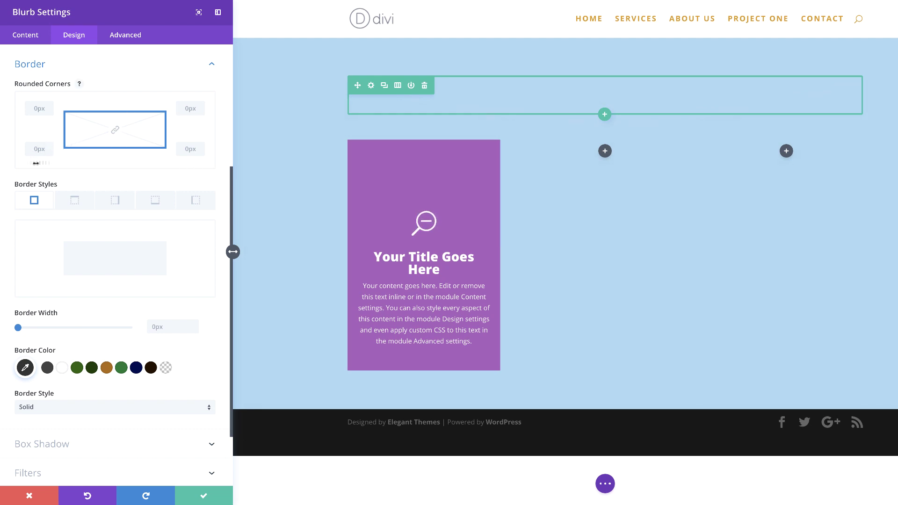
pyautogui.moveTo(35, 163); pyautogui.dragTo(121, 164)
pyautogui.moveTo(191, 163); pyautogui.dragTo(284, 168)
# - Apply the first box shadow preset, a soft shadow on all sides, to the blurb and save its settings
pyautogui.scroll(-1, 139, 391)
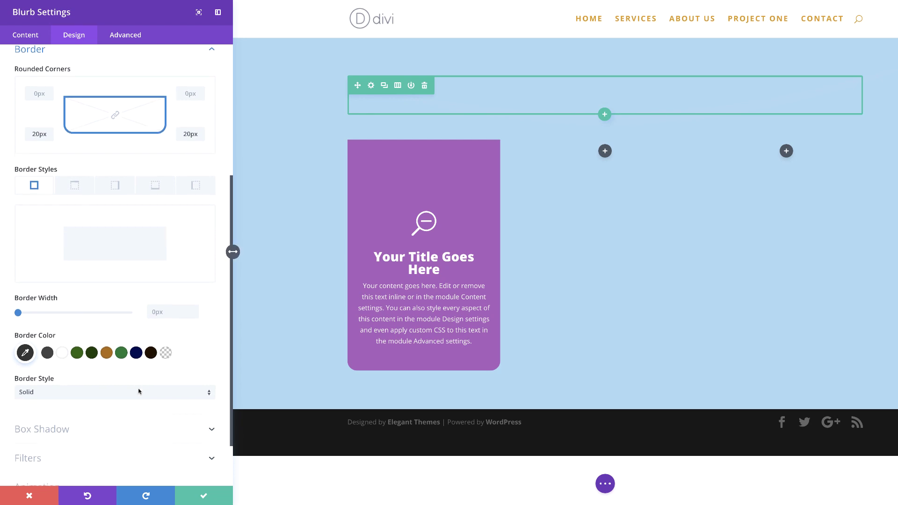
pyautogui.click(57, 420)
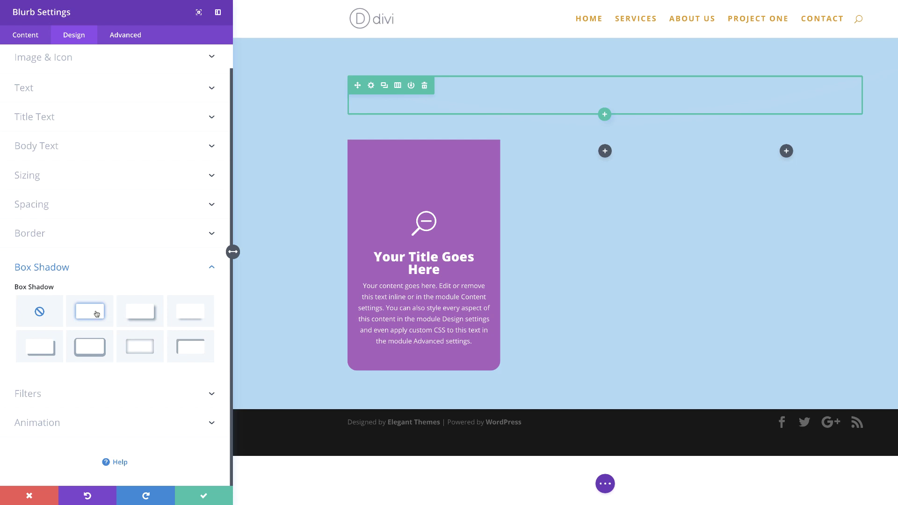
pyautogui.click(97, 313)
pyautogui.click(234, 353)
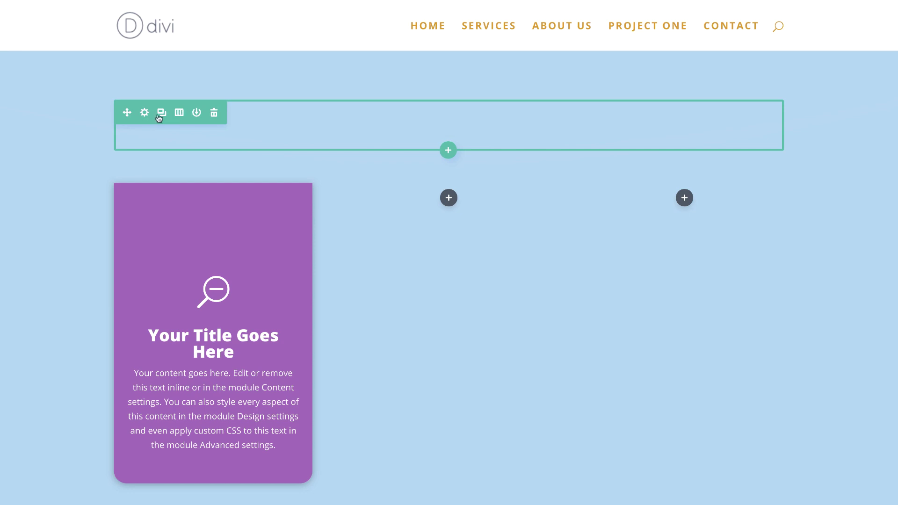
# - Delete the empty row above the blurb and place duplicates of the blurb in the second and third columns
pyautogui.click(213, 112)
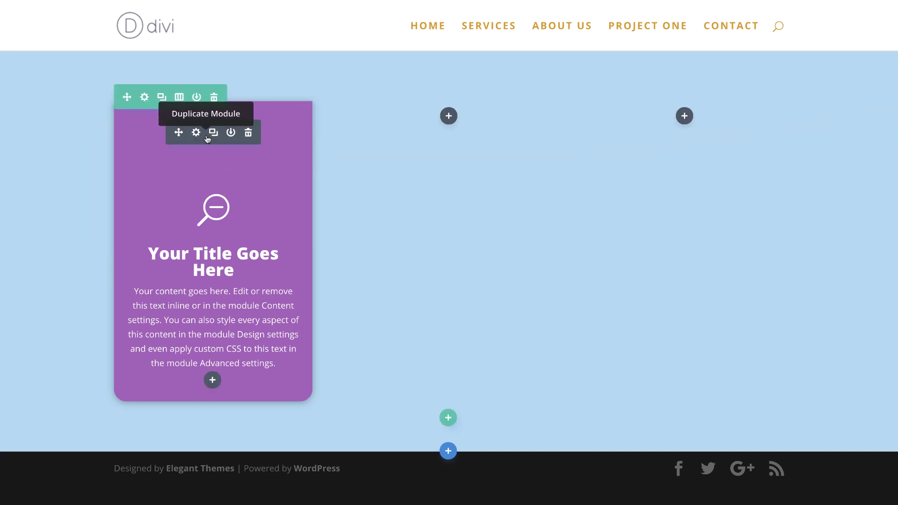
pyautogui.moveTo(207, 138); pyautogui.dragTo(449, 120)
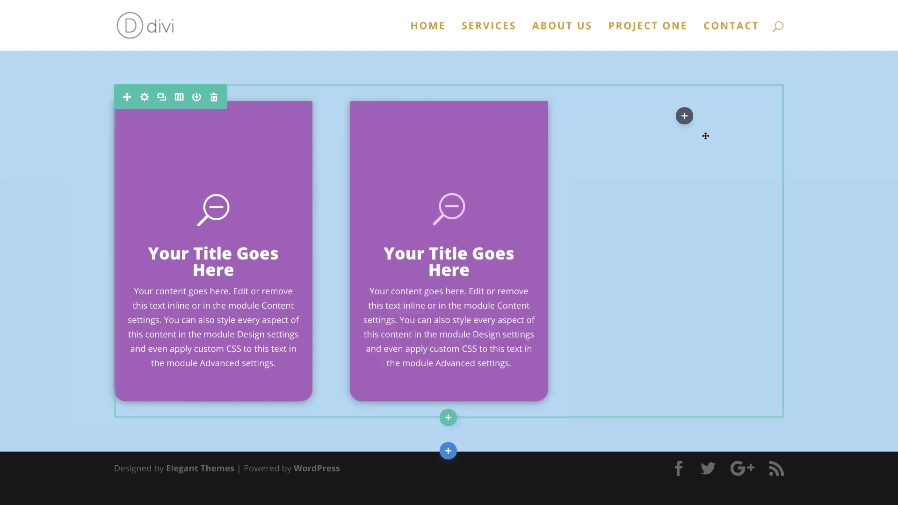
pyautogui.moveTo(706, 135); pyautogui.dragTo(684, 123)
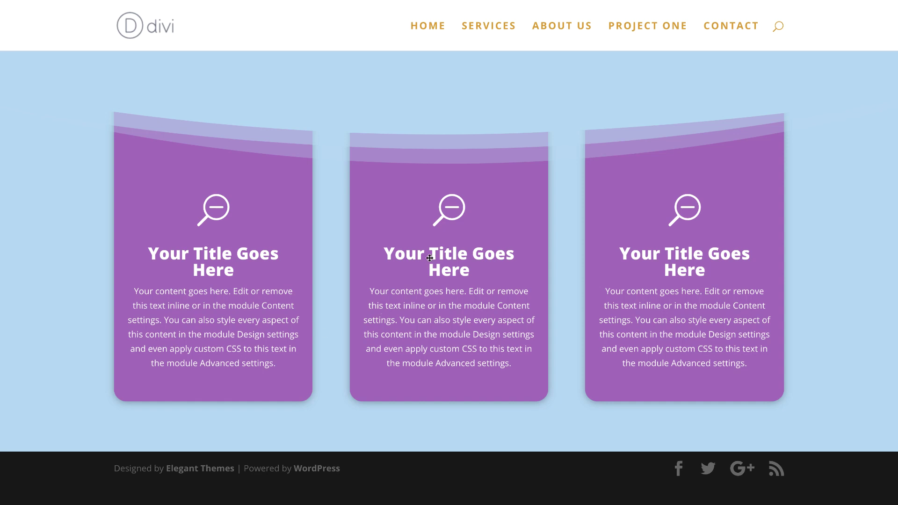
# - Set the middle blurb's background color to #3c85c1 and save its settings
pyautogui.moveTo(486, 180)
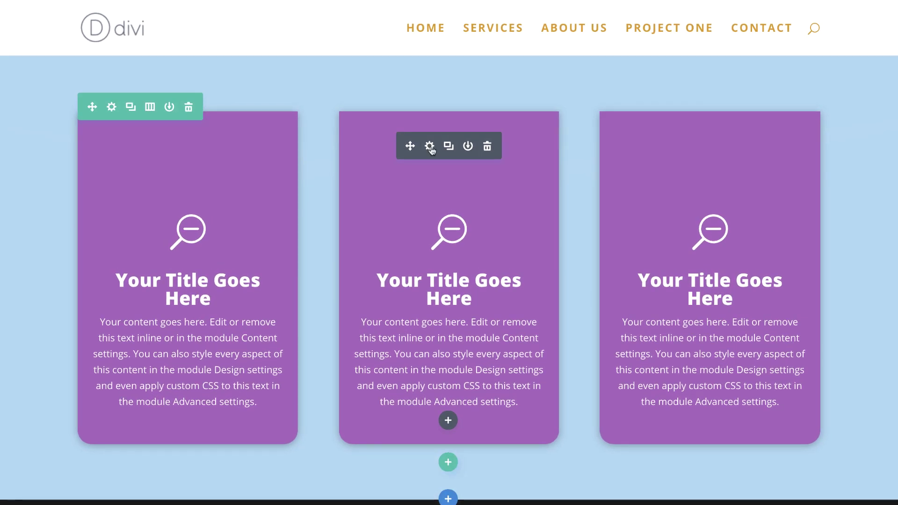
pyautogui.click(430, 146)
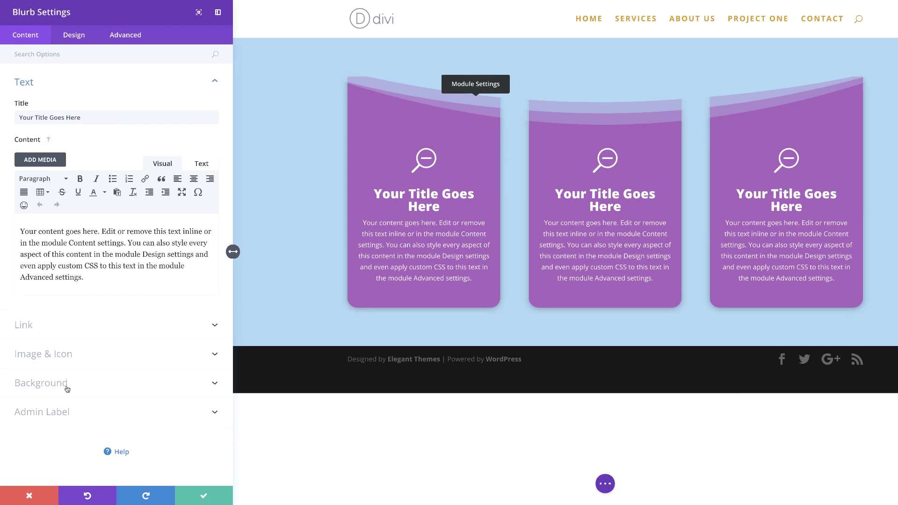
pyautogui.click(67, 389)
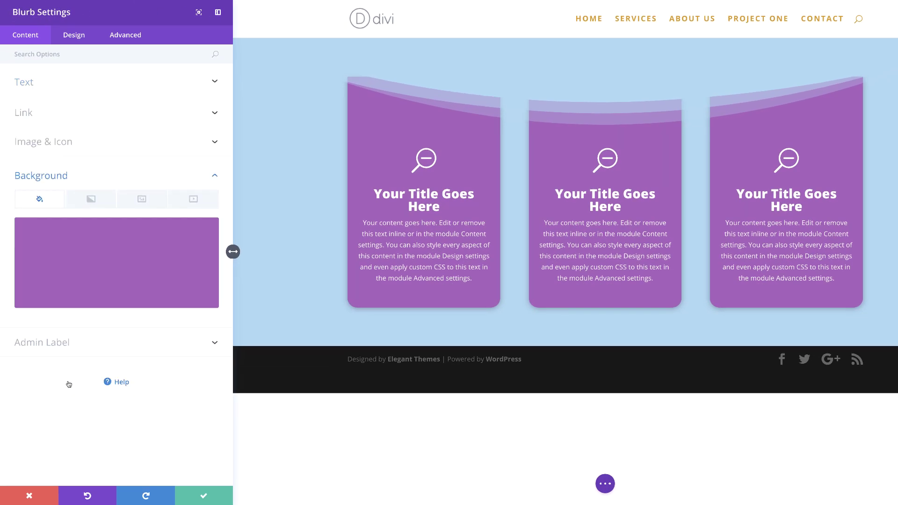
pyautogui.click(151, 251)
pyautogui.click(28, 229)
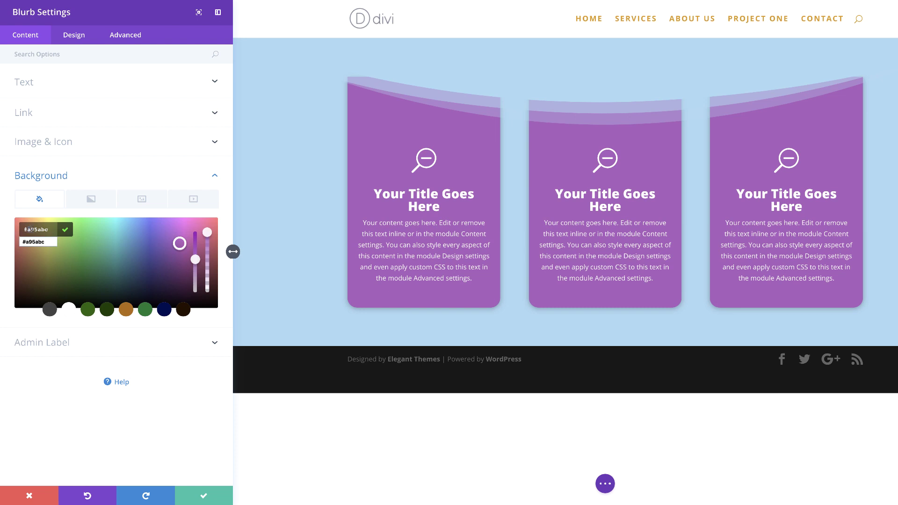
pyautogui.write('#3c85c1')
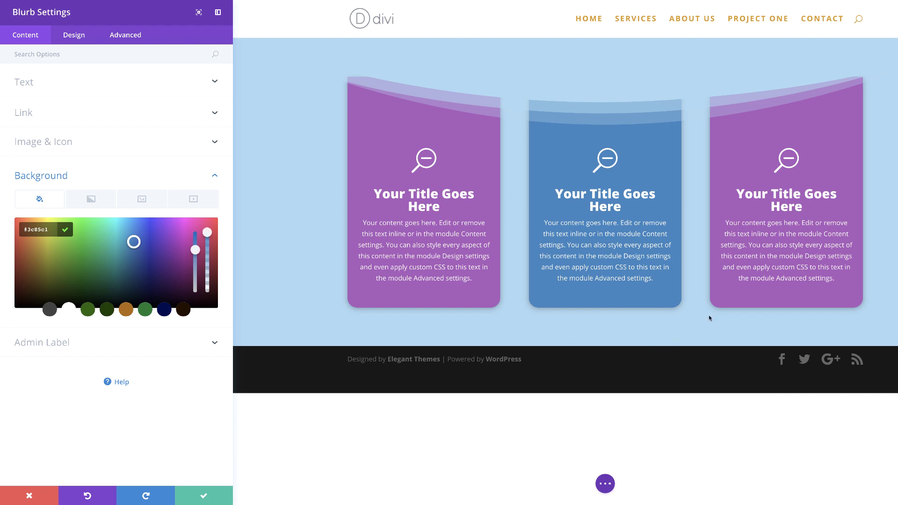
pyautogui.click(206, 496)
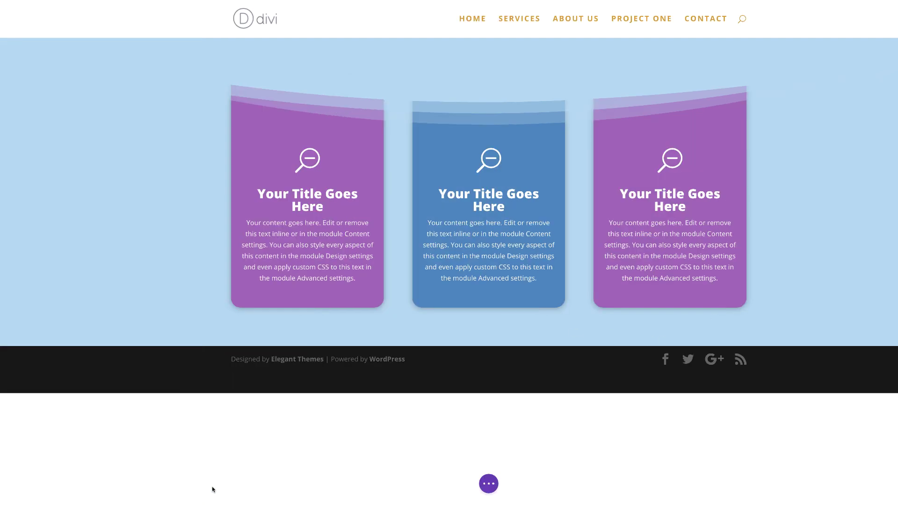
# - Set the third blurb's background color to #7277f9
pyautogui.moveTo(657, 103)
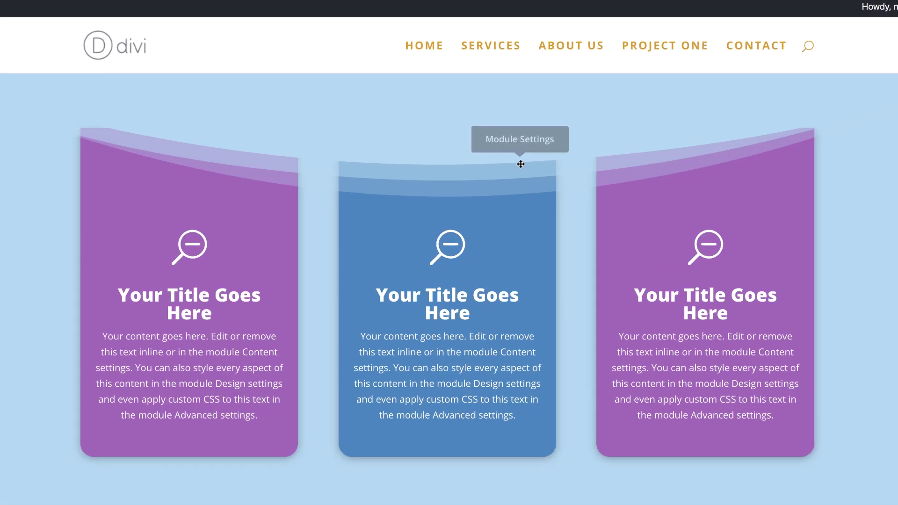
pyautogui.click(516, 166)
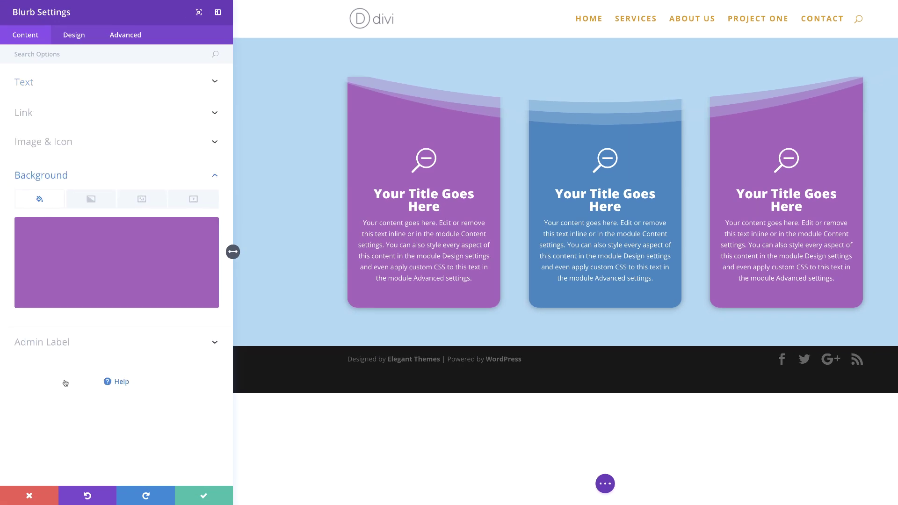
pyautogui.click(102, 254)
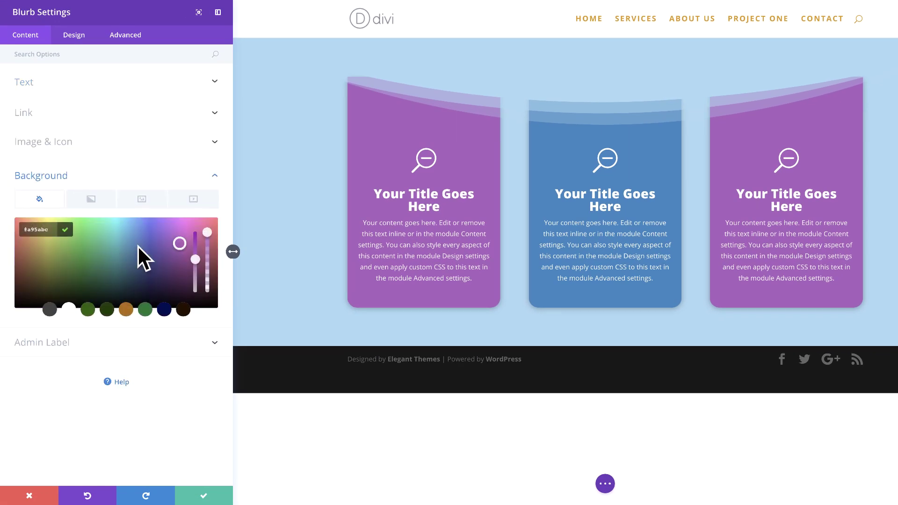
pyautogui.moveTo(26, 229); pyautogui.dragTo(51, 229)
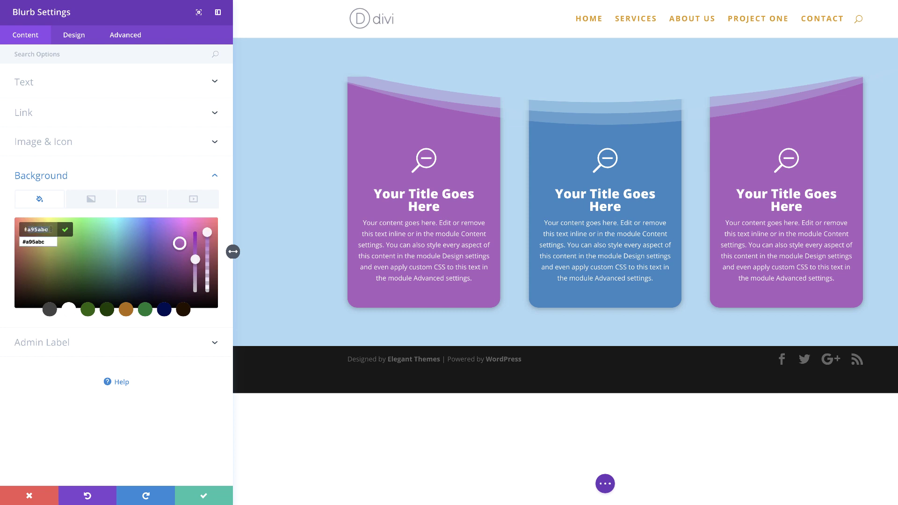
pyautogui.write('#7277f9')
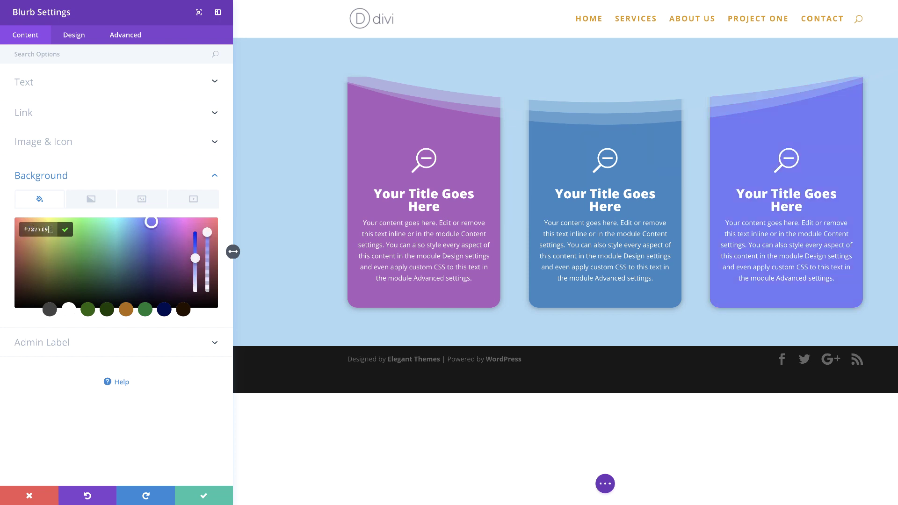
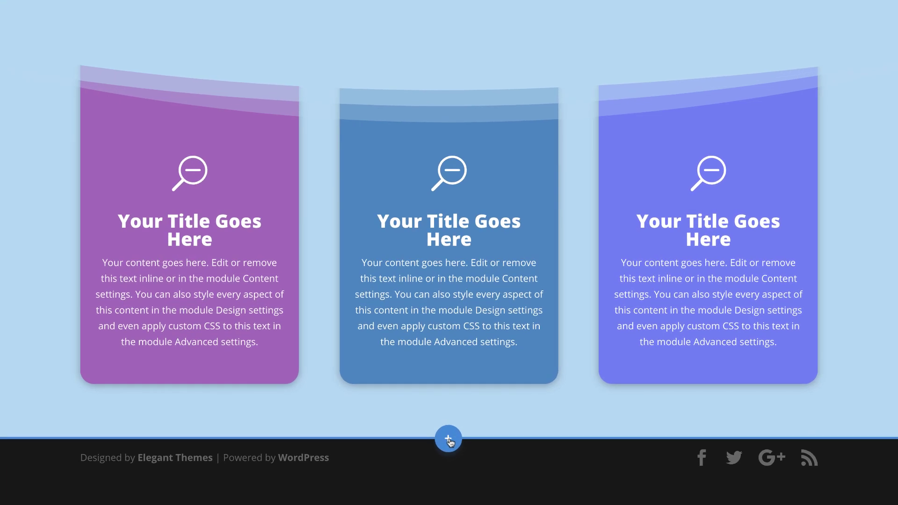
# - Add a new regular section below the blurb section, without inserting a row
pyautogui.click(449, 438)
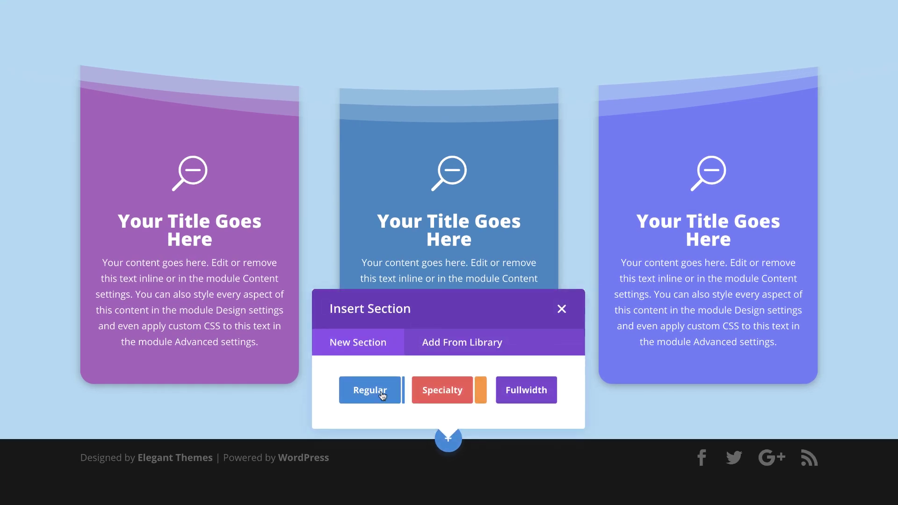
pyautogui.click(382, 394)
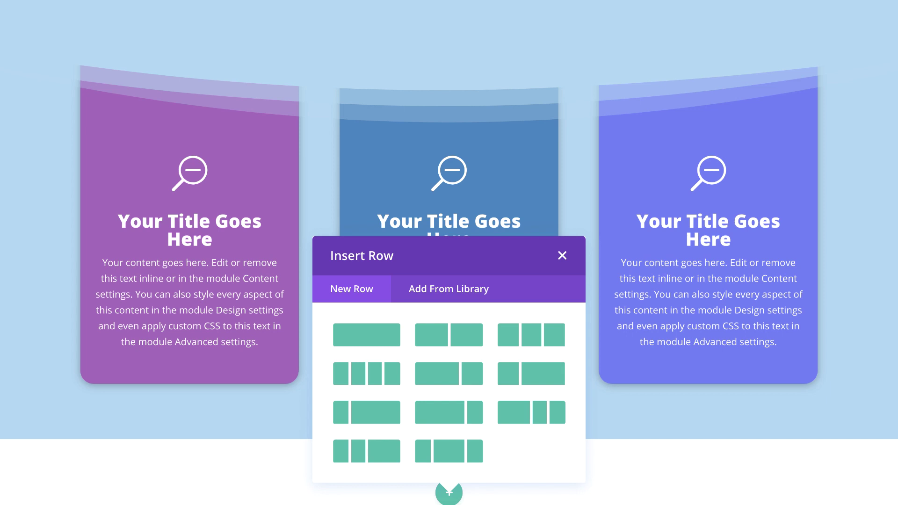
pyautogui.click(561, 256)
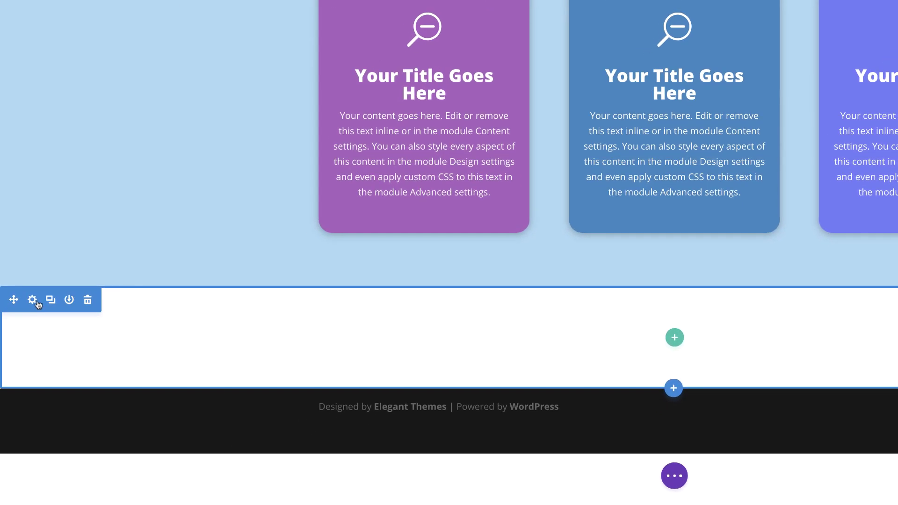
# - Set the new empty section's background color to #abd7f2
pyautogui.click(32, 300)
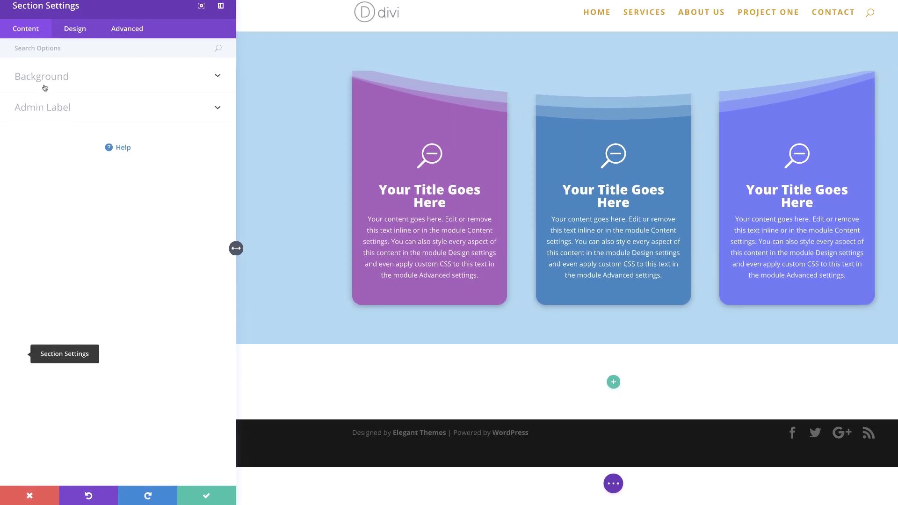
pyautogui.click(51, 84)
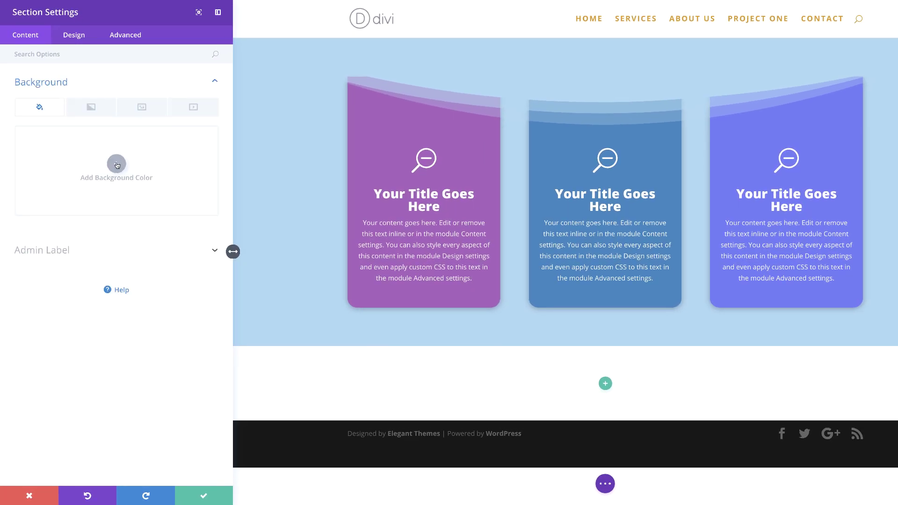
pyautogui.click(116, 164)
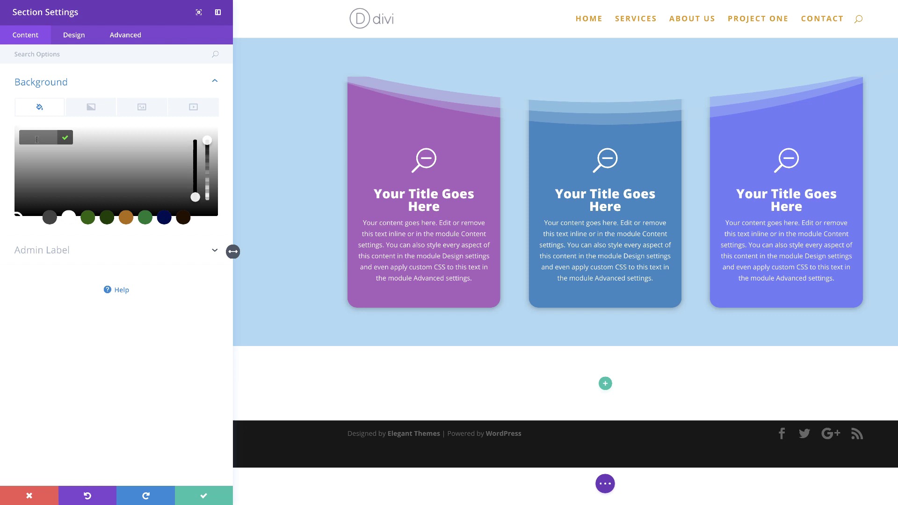
pyautogui.write('#abd7f2')
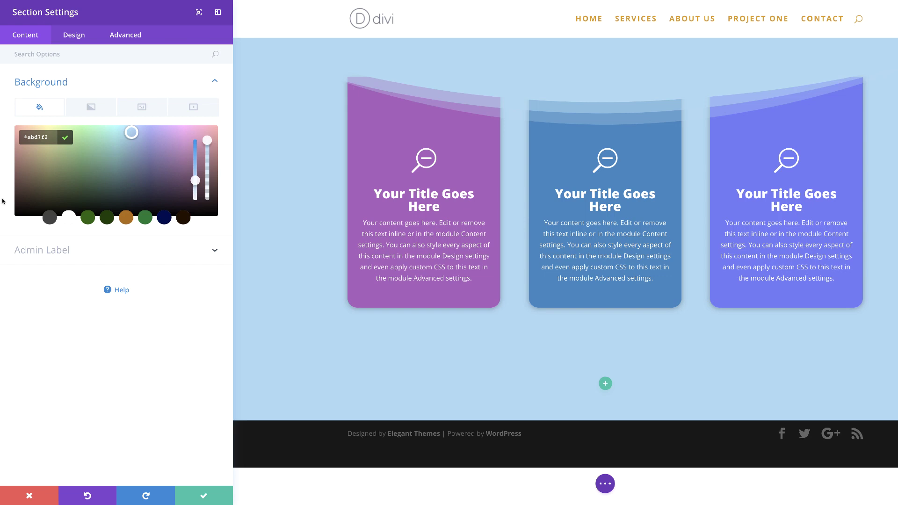
# - Give the section a top divider in the layered downward-curve style, colored #abd7f2
pyautogui.click(77, 35)
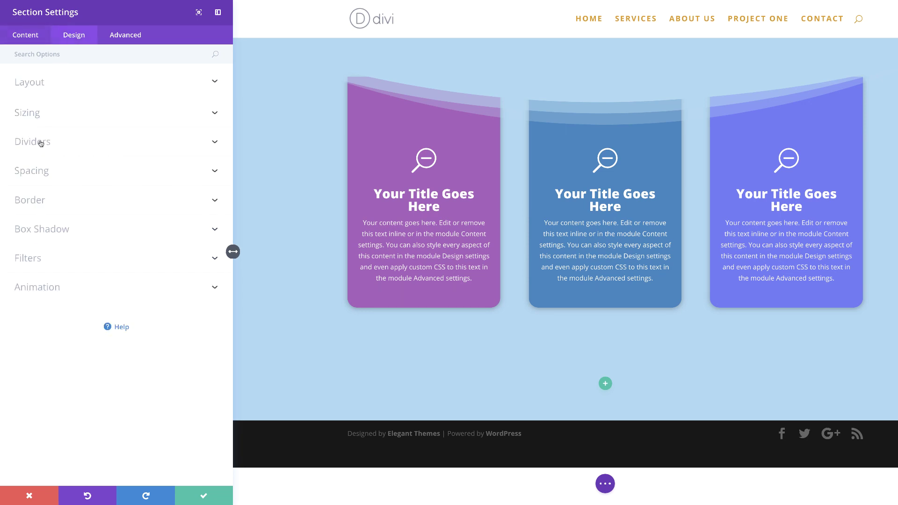
pyautogui.click(41, 143)
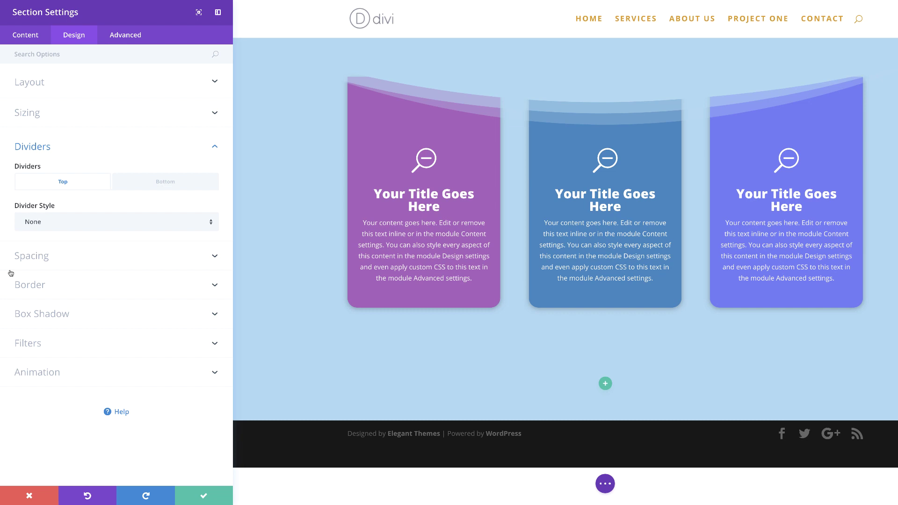
pyautogui.click(83, 226)
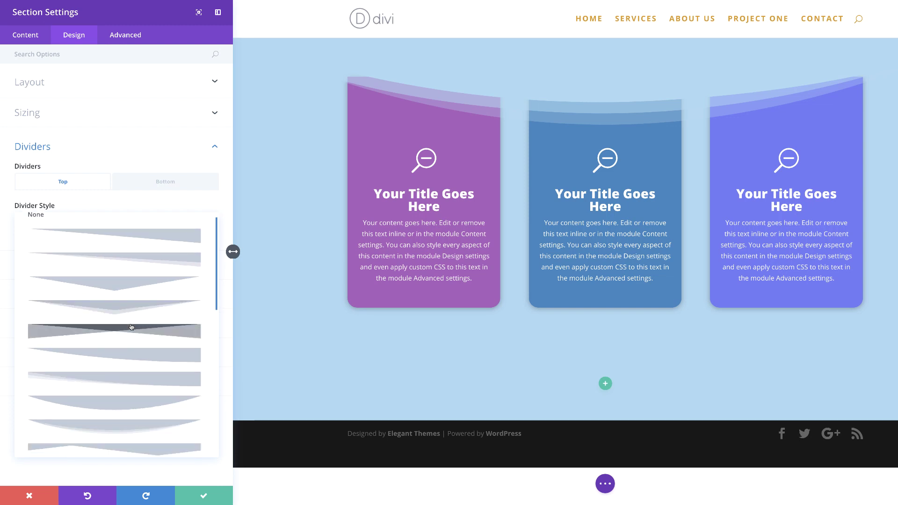
pyautogui.scroll(-1, 131, 328)
pyautogui.click(112, 417)
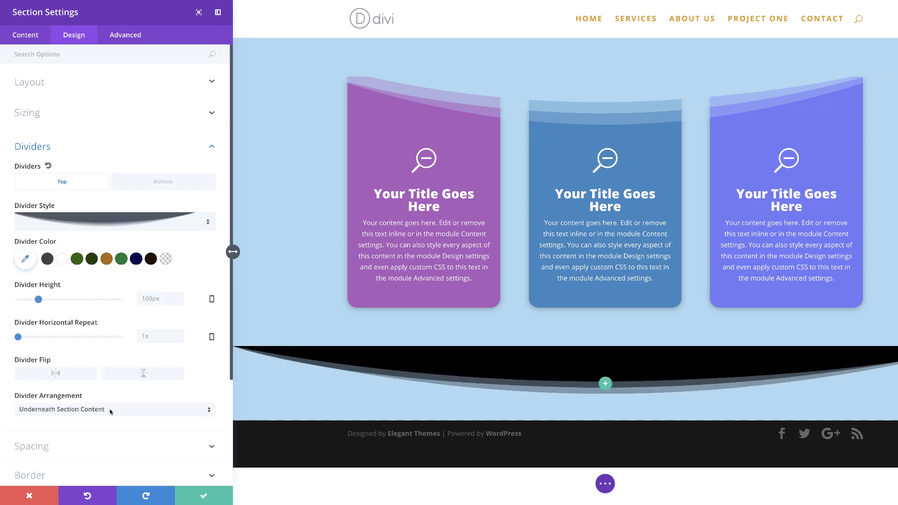
pyautogui.click(26, 260)
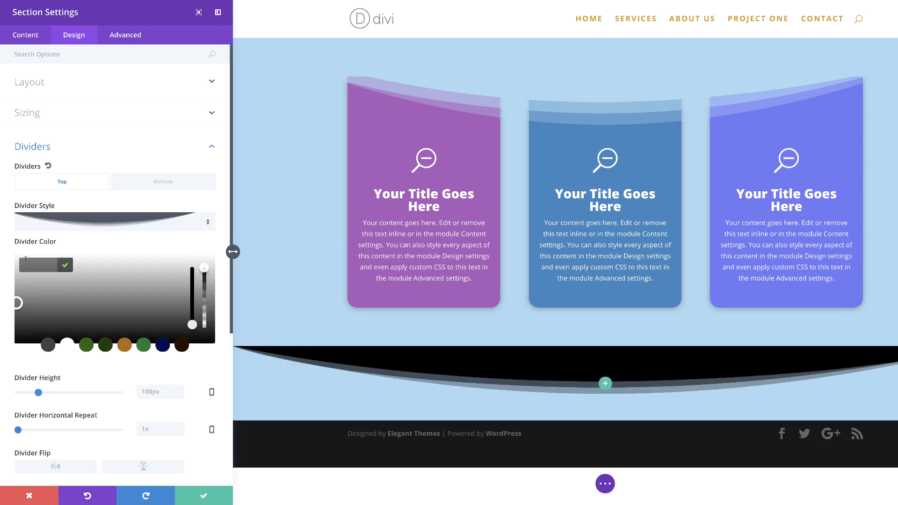
pyautogui.write('#b3d7f2')
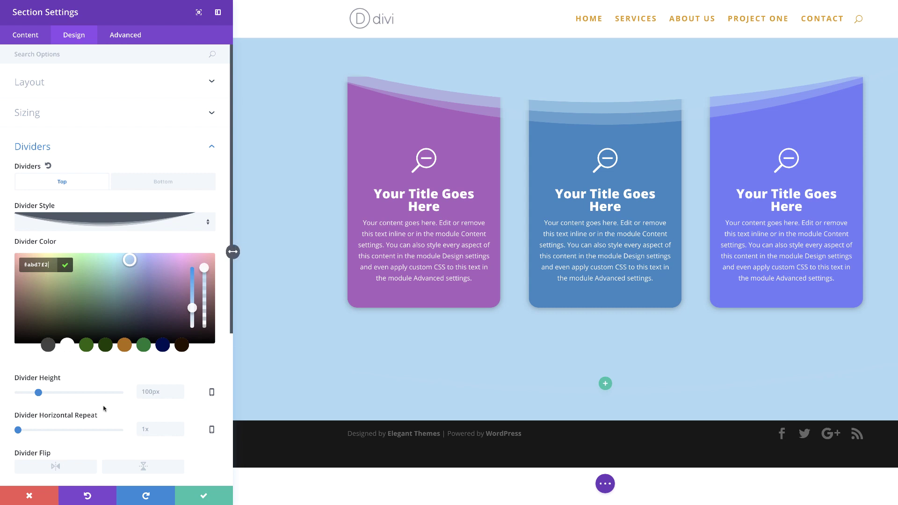
# - Set the top divider's height to 182px and its arrangement to On Top Of Section Content
pyautogui.click(148, 393)
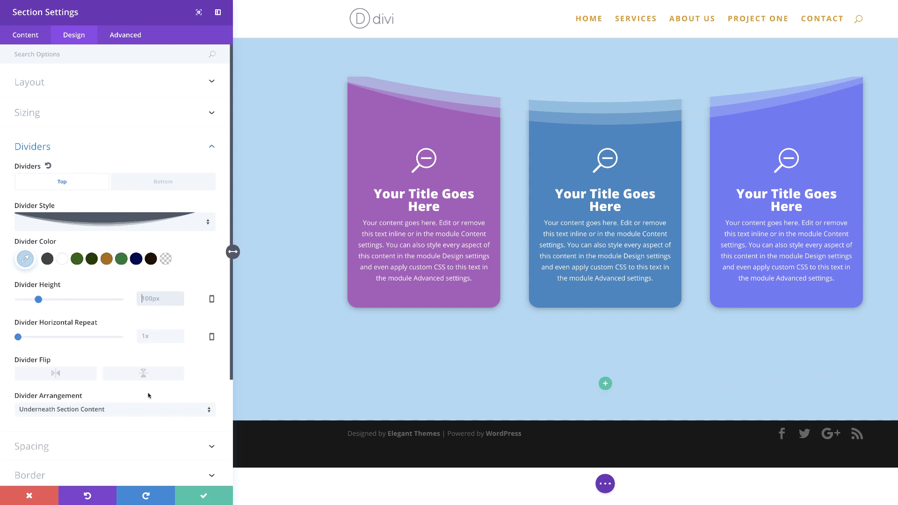
pyautogui.click(146, 295)
pyautogui.write('182')
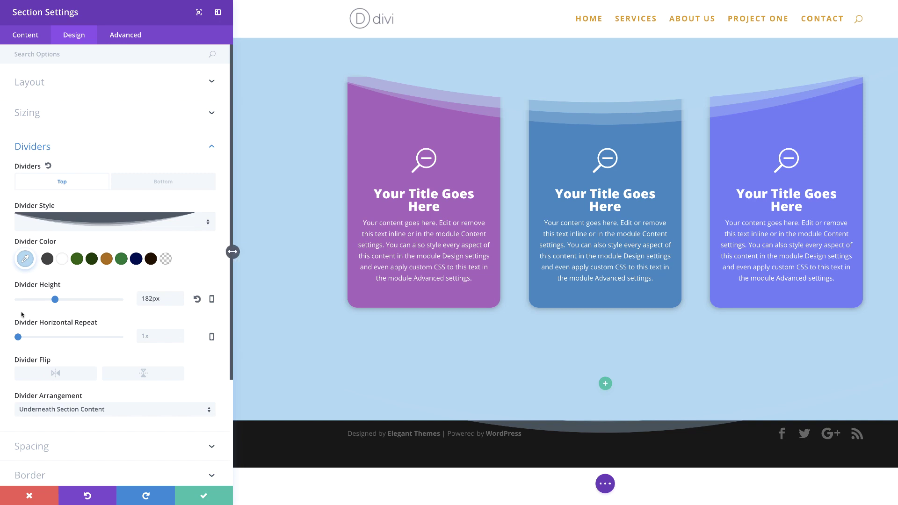
pyautogui.click(117, 410)
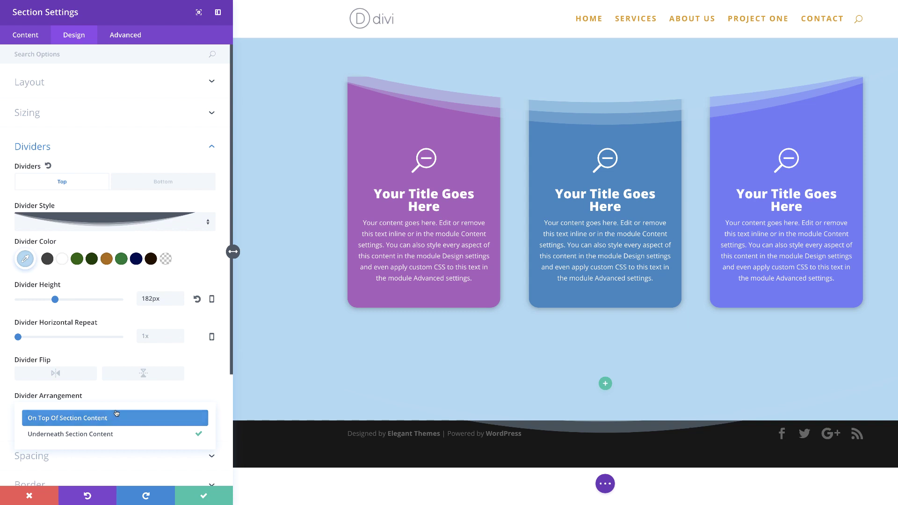
pyautogui.click(116, 416)
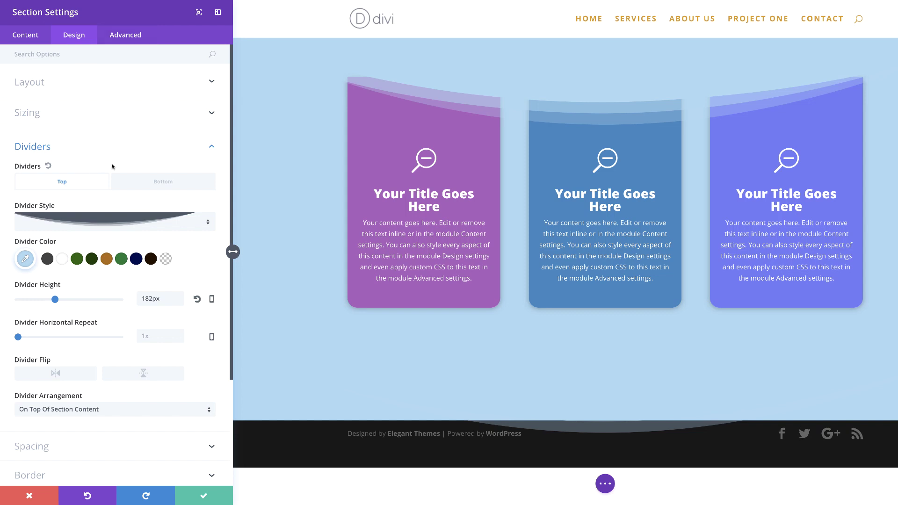
# - Open the section's spacing options
pyautogui.scroll(-2, 112, 167)
pyautogui.click(31, 368)
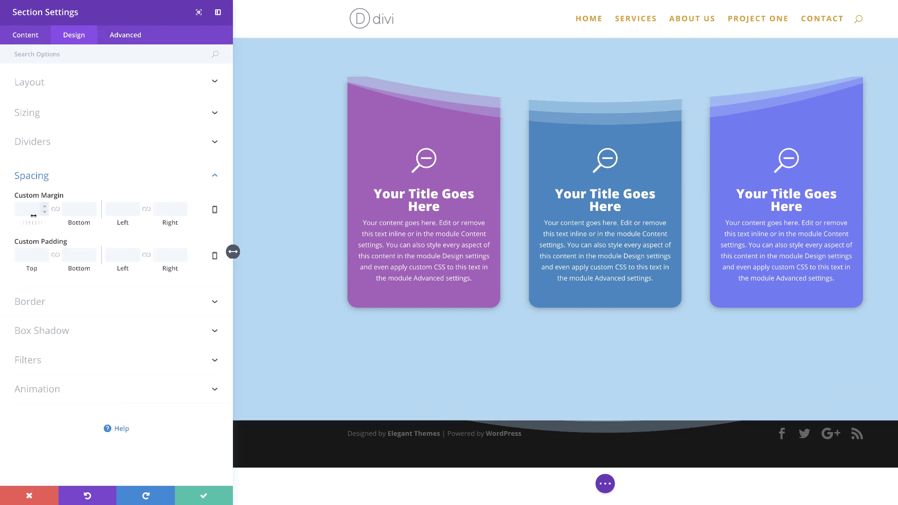
pyautogui.click(29, 254)
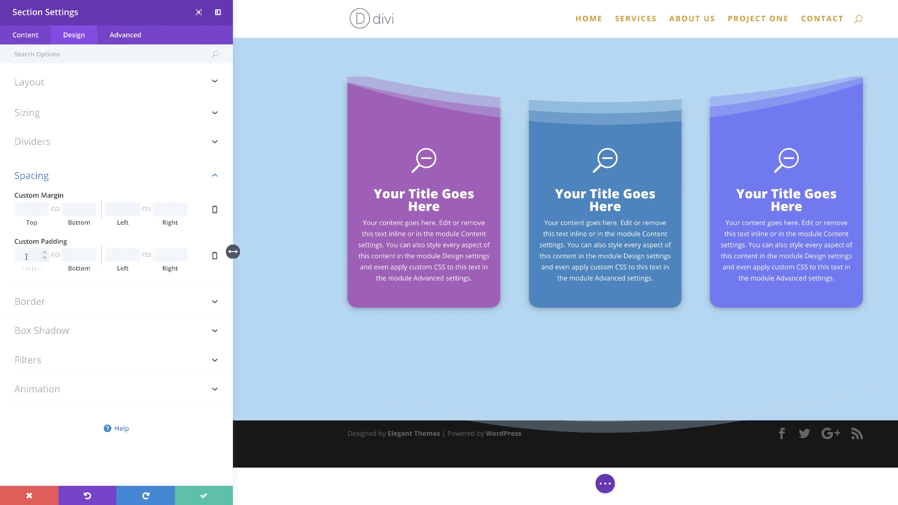
pyautogui.write('20')
pyautogui.click(81, 254)
pyautogui.write('20')
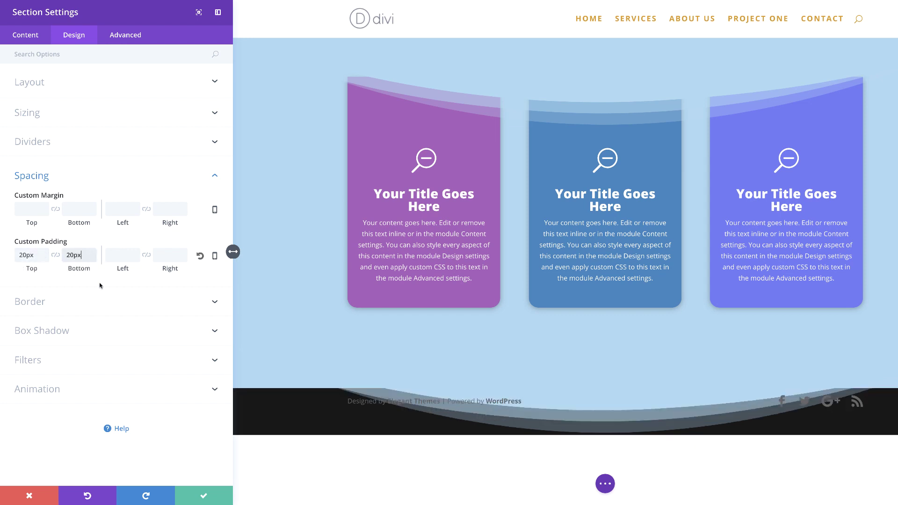
pyautogui.doubleClick(83, 255)
pyautogui.press('BackSpace')
pyautogui.doubleClick(36, 255)
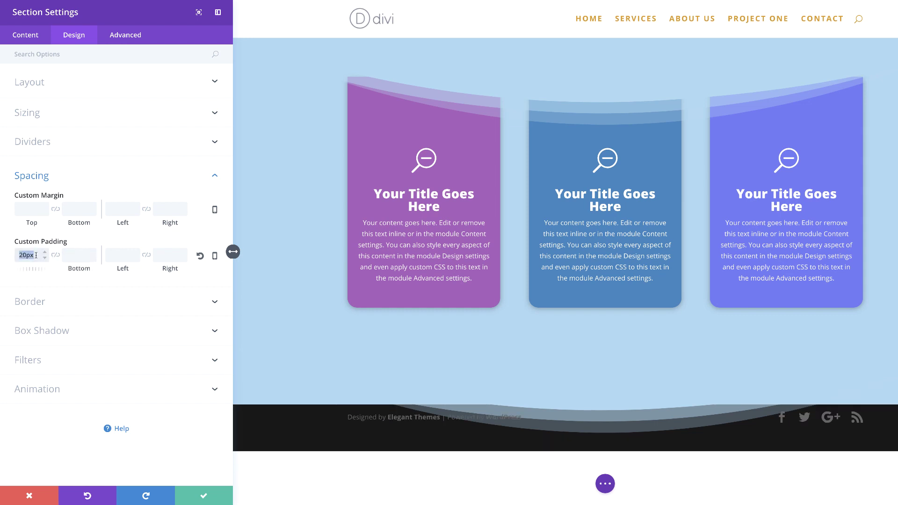
pyautogui.press('BackSpace')
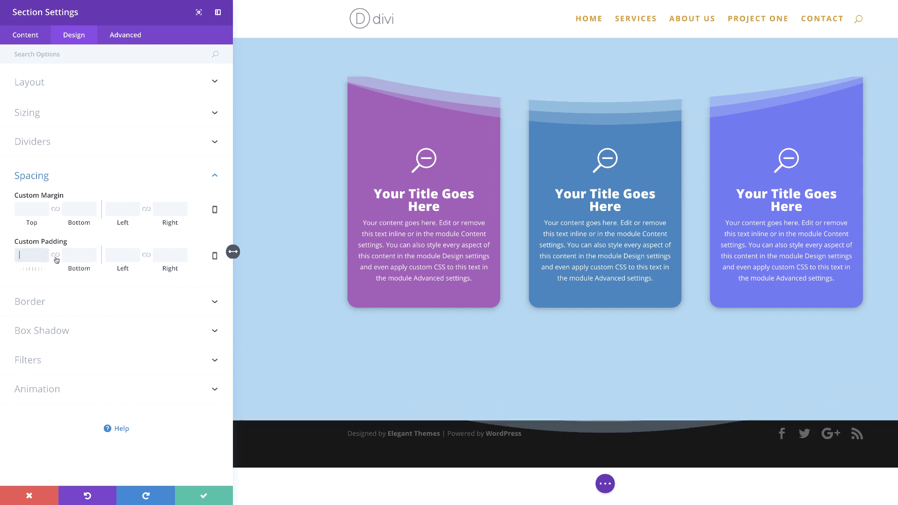
# - Link the section's top and bottom custom padding and set both to 20px
pyautogui.click(55, 257)
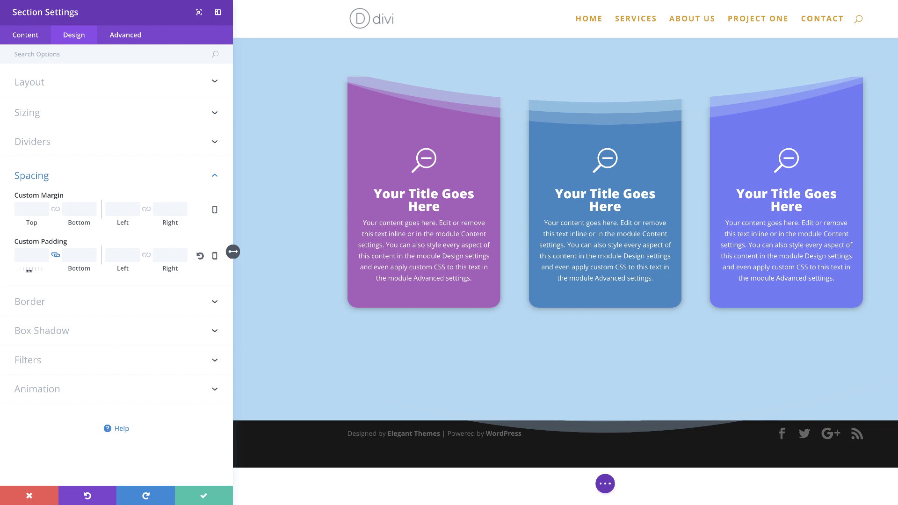
pyautogui.moveTo(30, 270); pyautogui.dragTo(41, 270)
pyautogui.doubleClick(27, 255)
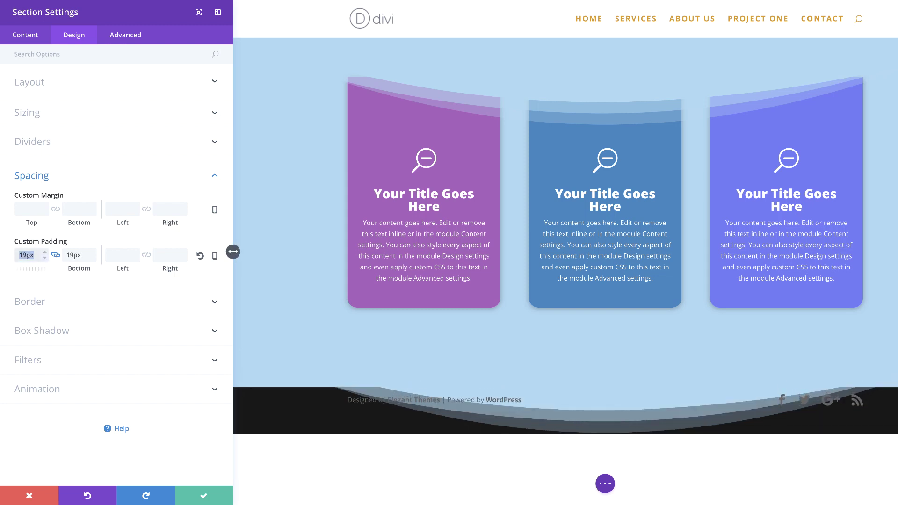
pyautogui.write('20')
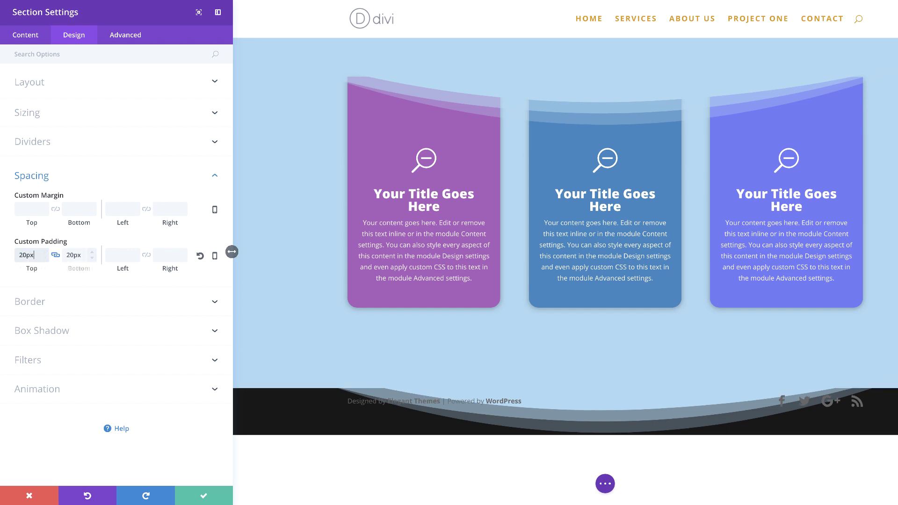
# - Unlink the top and bottom padding and set the bottom padding to 0px
pyautogui.click(55, 255)
pyautogui.moveTo(64, 255); pyautogui.dragTo(83, 254)
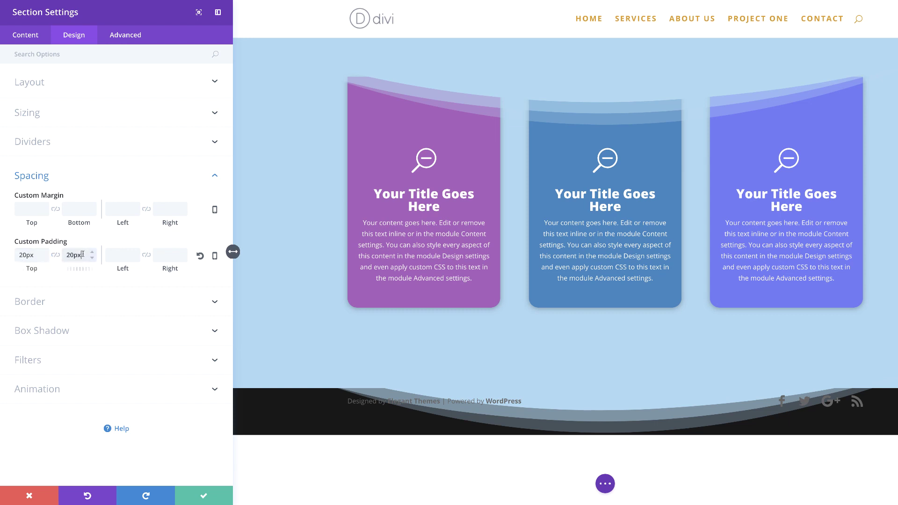
pyautogui.write('0px')
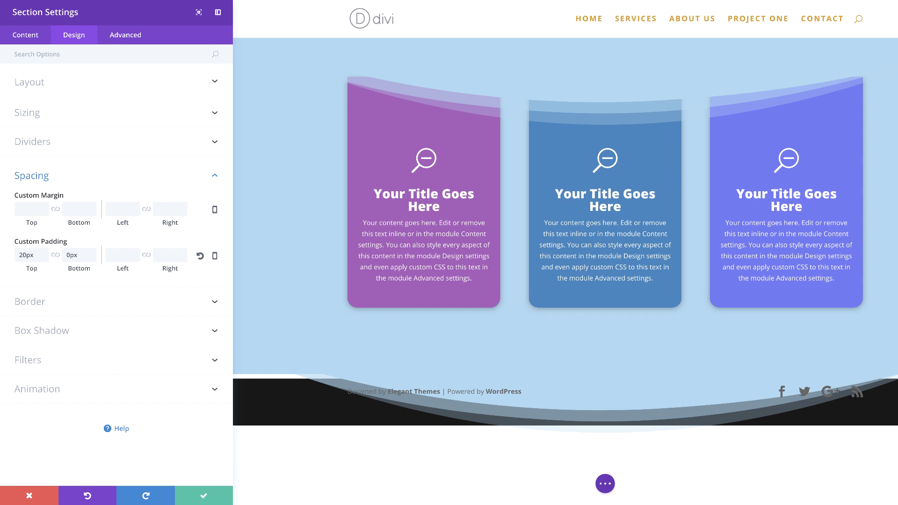
# - Disable the second section on desktop and save its settings
pyautogui.click(125, 34)
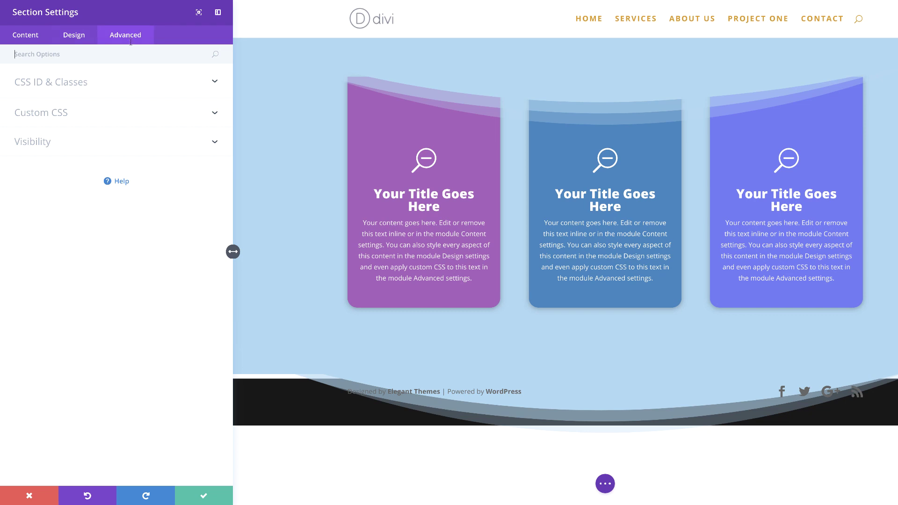
pyautogui.click(47, 145)
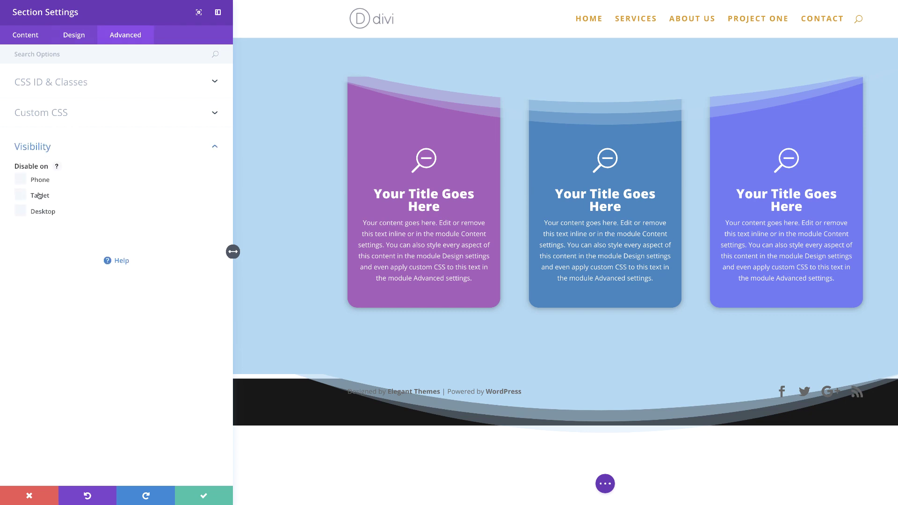
pyautogui.click(20, 213)
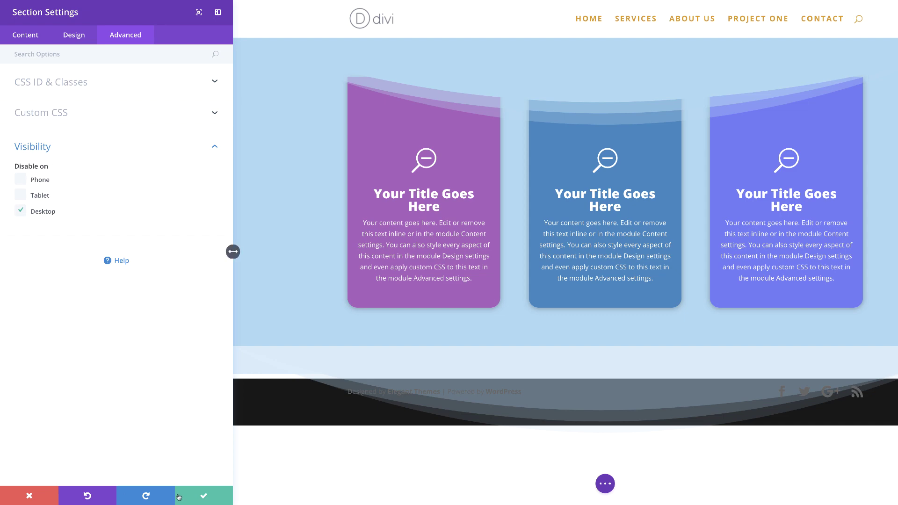
pyautogui.click(204, 497)
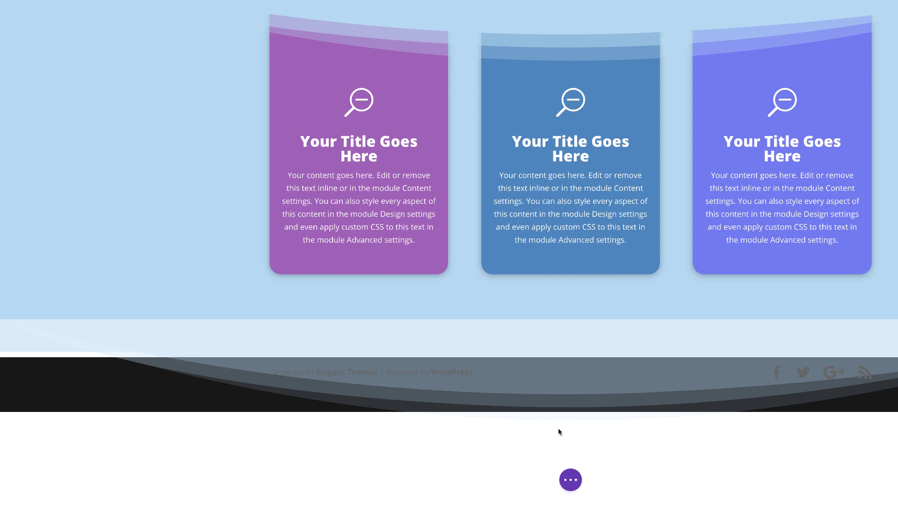
# - Switch the builder to wireframe view and insert a one-column row in the empty second section
pyautogui.click(571, 482)
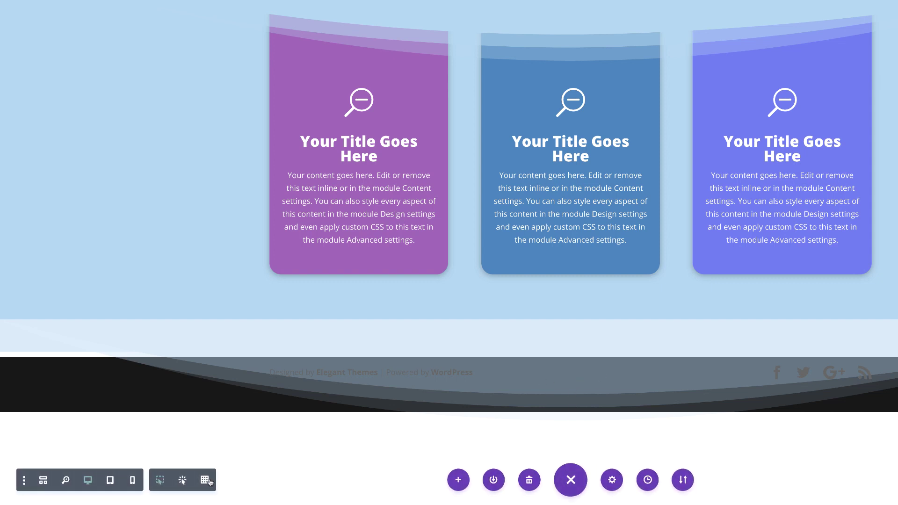
pyautogui.click(43, 480)
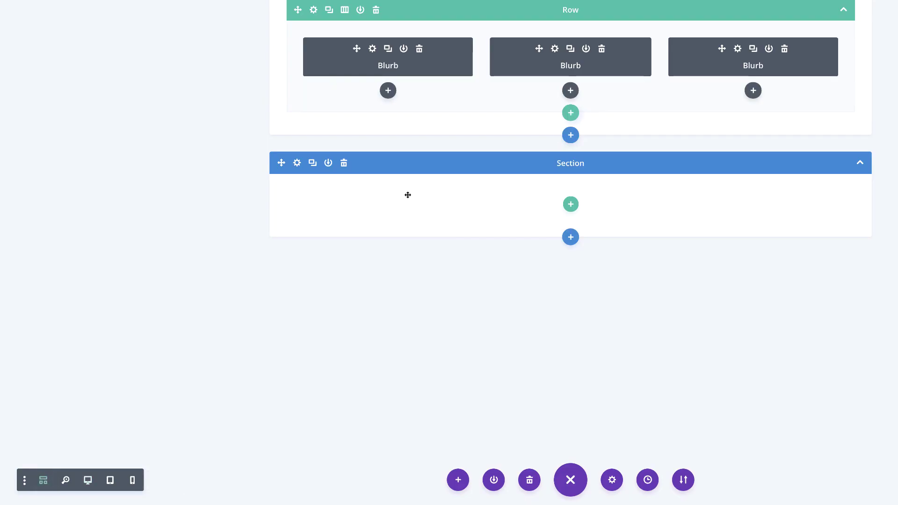
pyautogui.click(574, 204)
pyautogui.click(517, 76)
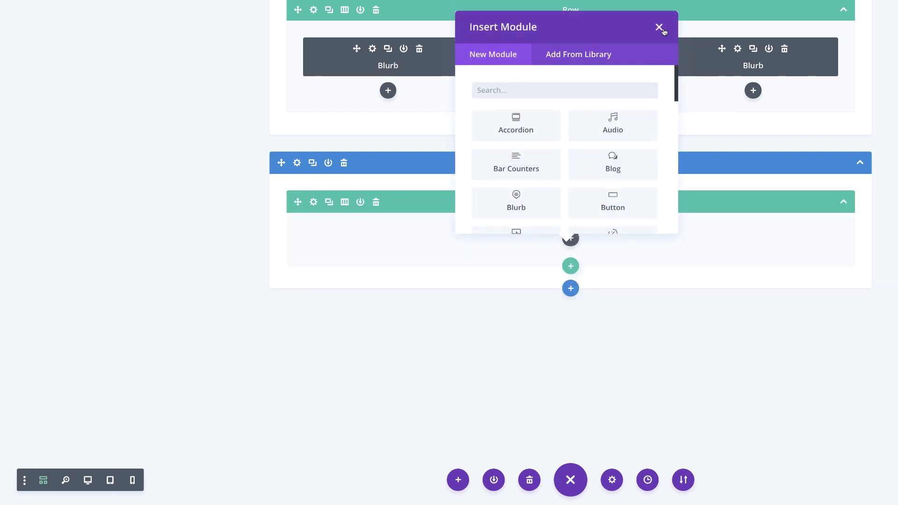
# - Return to desktop view, dismiss the module chooser, and paste the copied blurb into the second section's new row
pyautogui.click(85, 483)
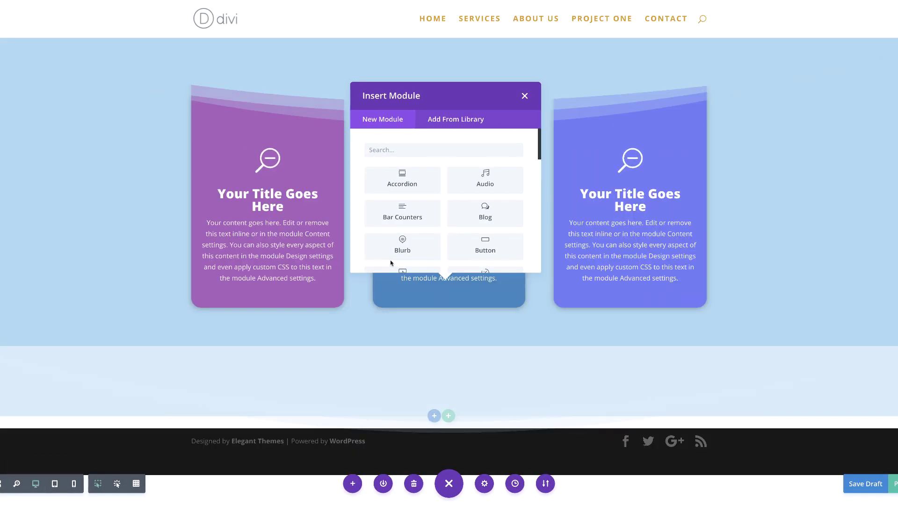
pyautogui.click(525, 97)
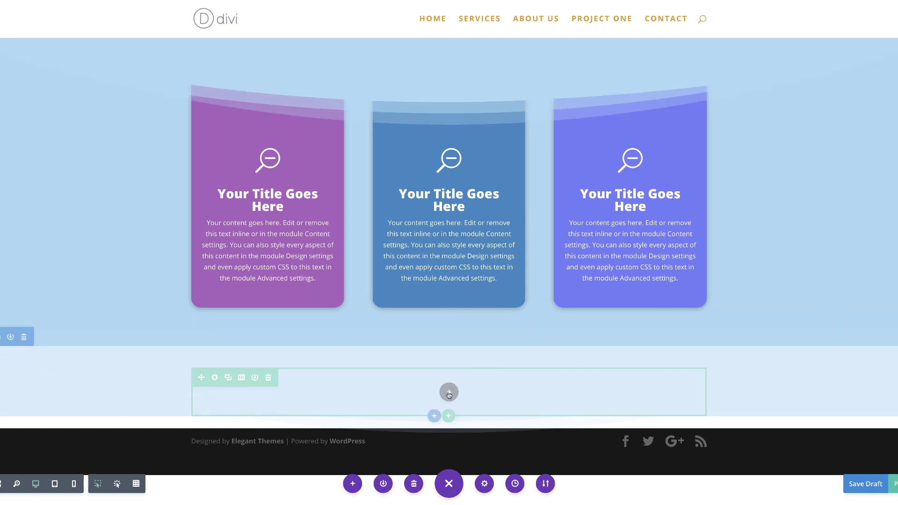
pyautogui.hotkey('ctrl', 'v')
pyautogui.scroll(-2, 270, 405)
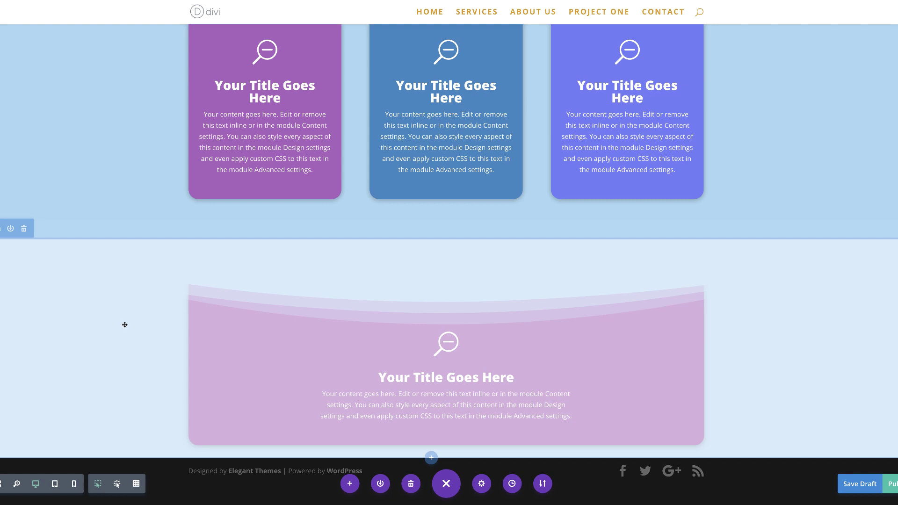
pyautogui.scroll(1, 303, 309)
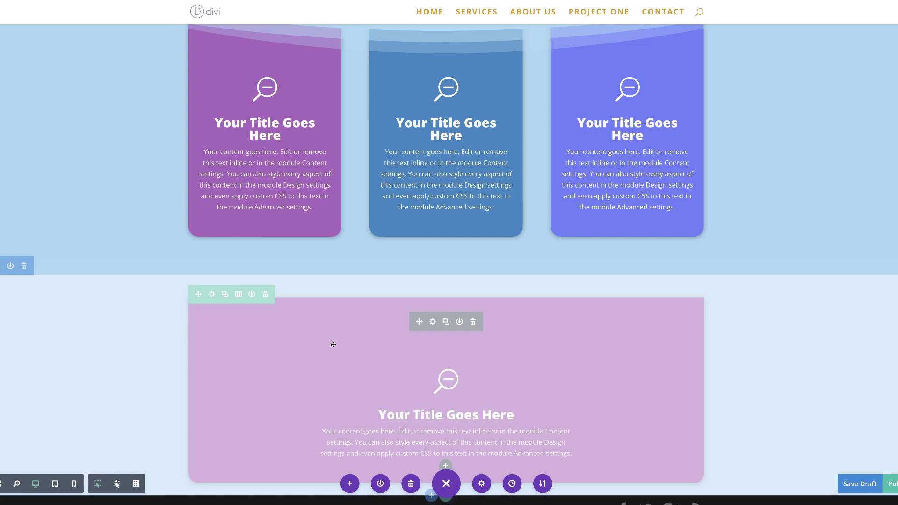
# - In the sizing settings of the second section's purple blurb, enable responsive values and set the tablet width to 63%
pyautogui.scroll(-1, 322, 359)
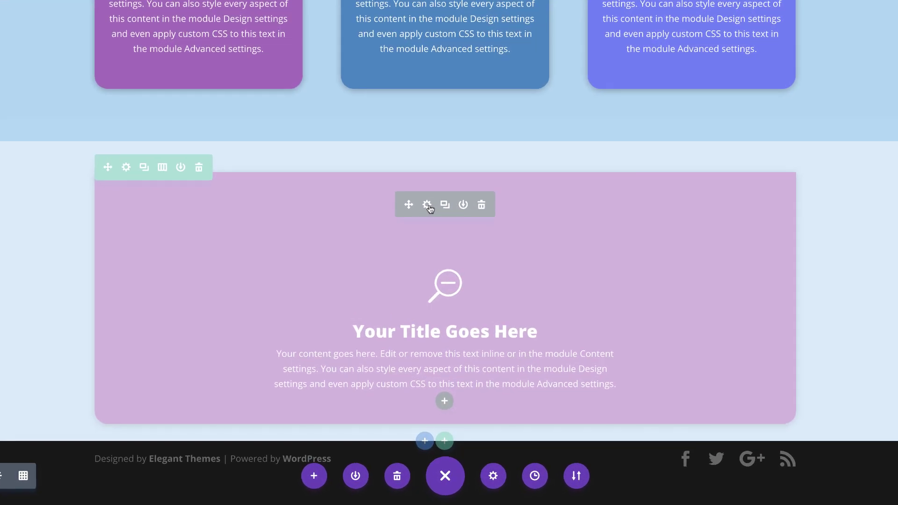
pyautogui.click(427, 205)
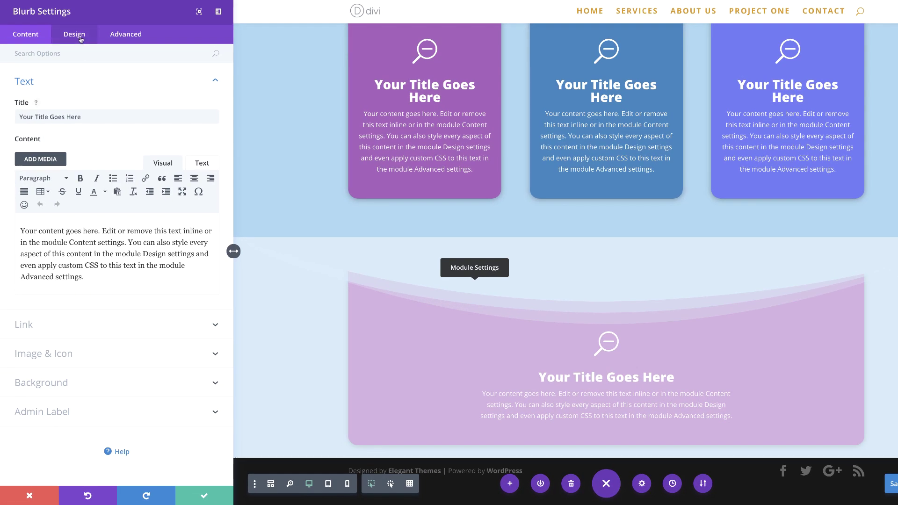
pyautogui.click(80, 39)
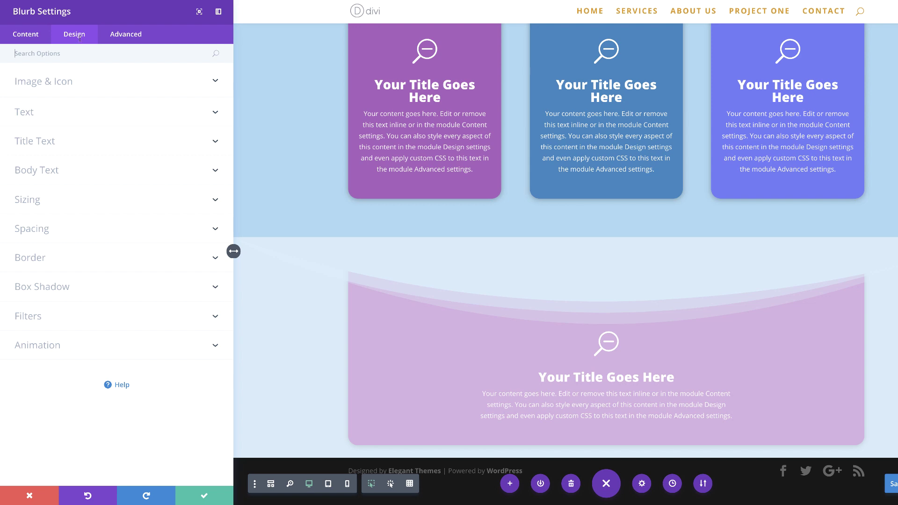
pyautogui.click(57, 208)
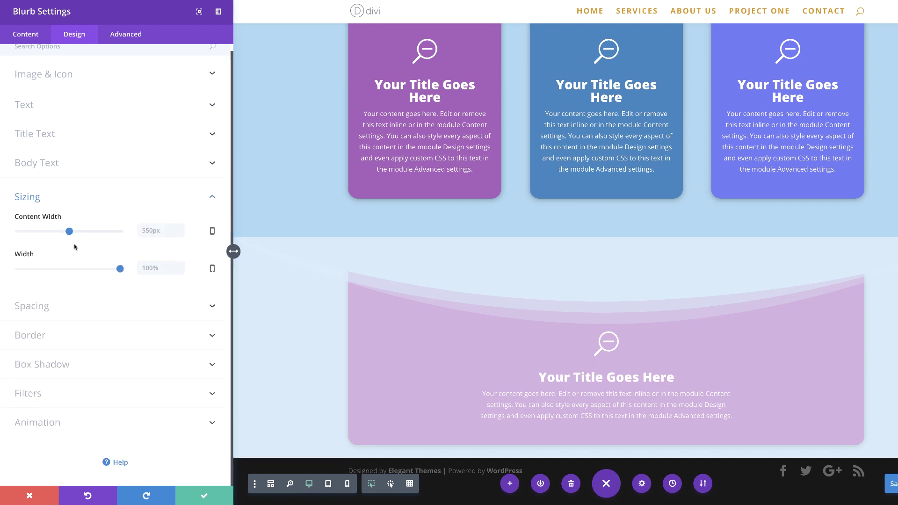
pyautogui.click(212, 231)
pyautogui.click(213, 311)
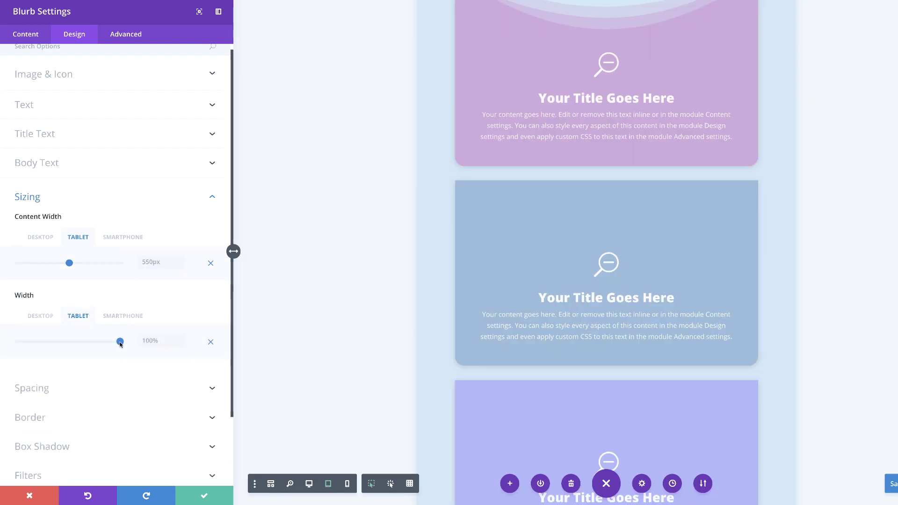
pyautogui.moveTo(120, 344); pyautogui.dragTo(84, 344)
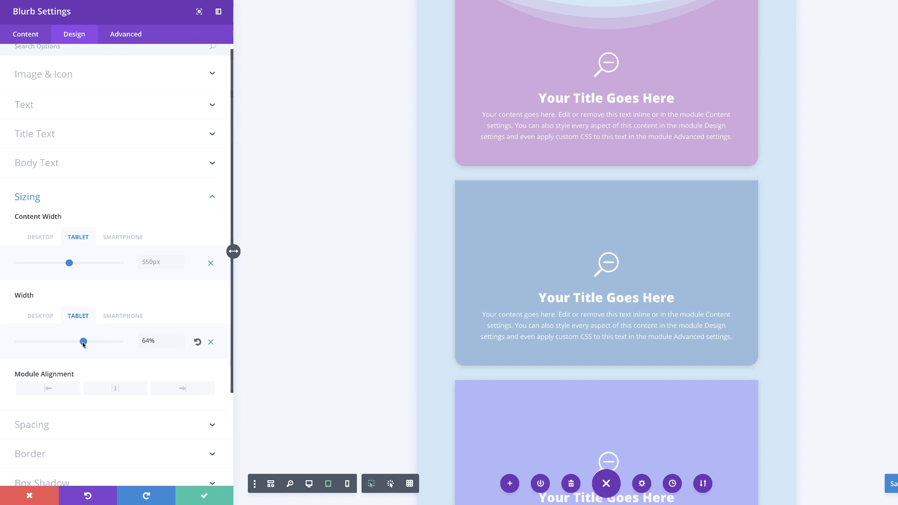
# - Set the blurb's smartphone width to 99%, center-align the module, and save its settings
pyautogui.click(129, 318)
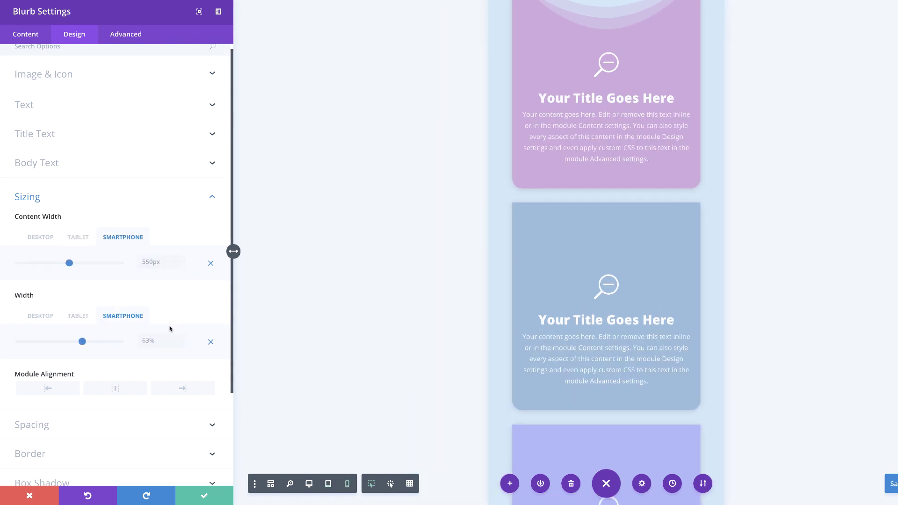
pyautogui.moveTo(82, 343); pyautogui.dragTo(119, 344)
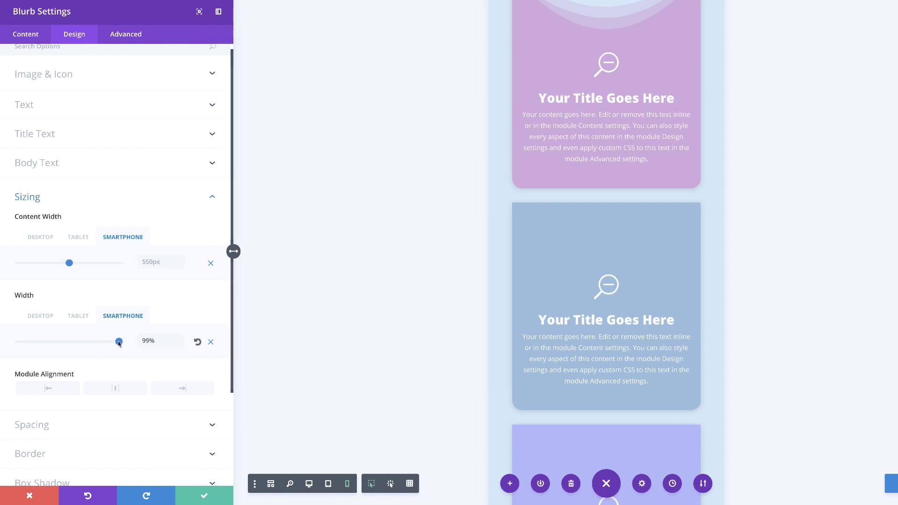
pyautogui.click(118, 392)
pyautogui.scroll(-10, 743, 277)
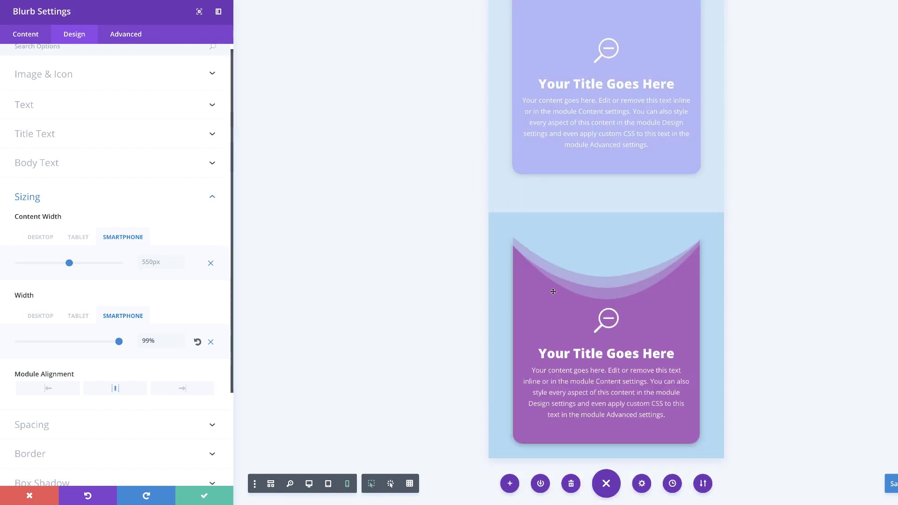
pyautogui.click(83, 317)
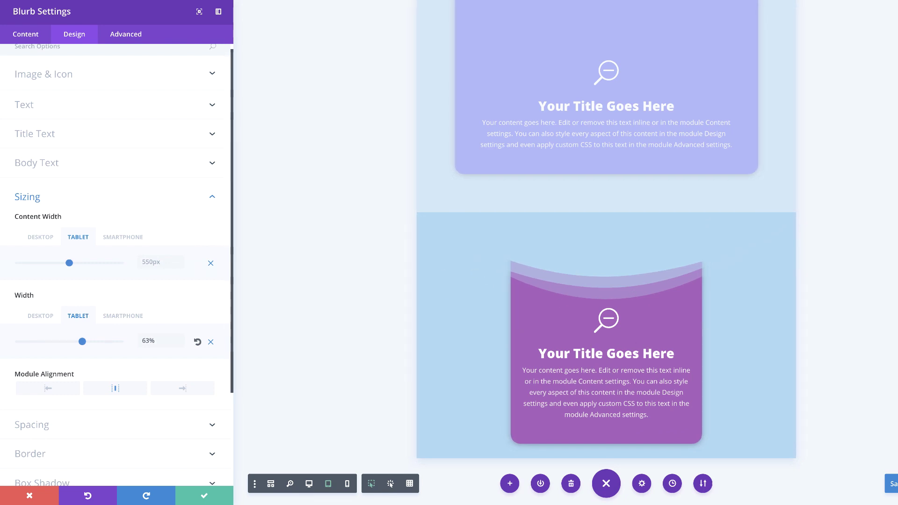
pyautogui.click(205, 495)
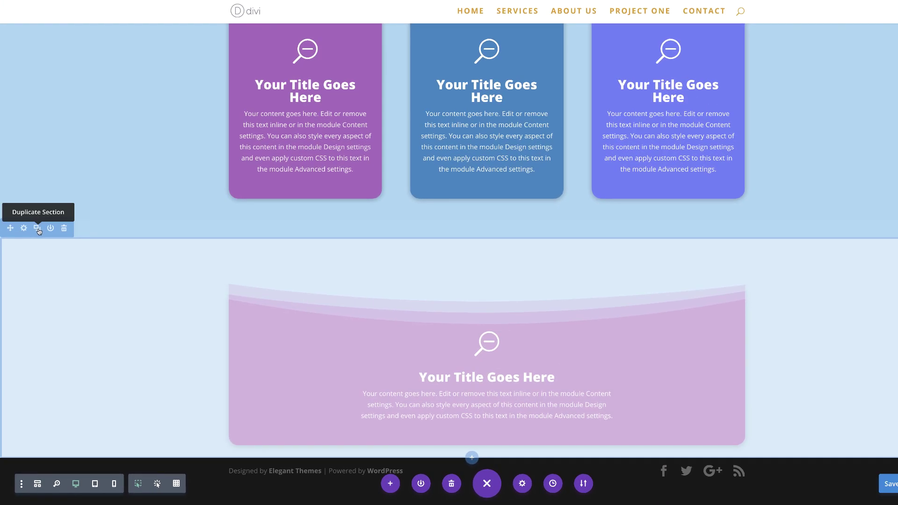
# - Duplicate the phone and tablet section twice to get three stacked blurb sections
pyautogui.click(37, 228)
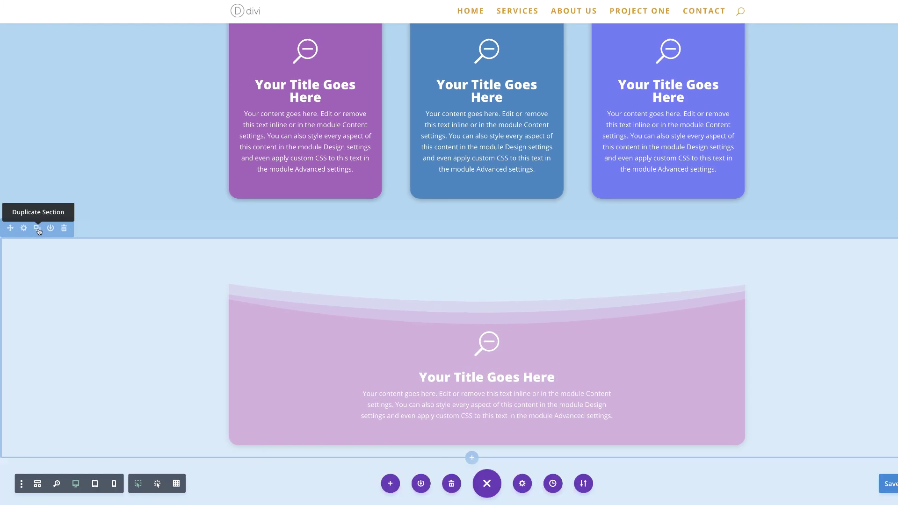
pyautogui.scroll(-5, 217, 307)
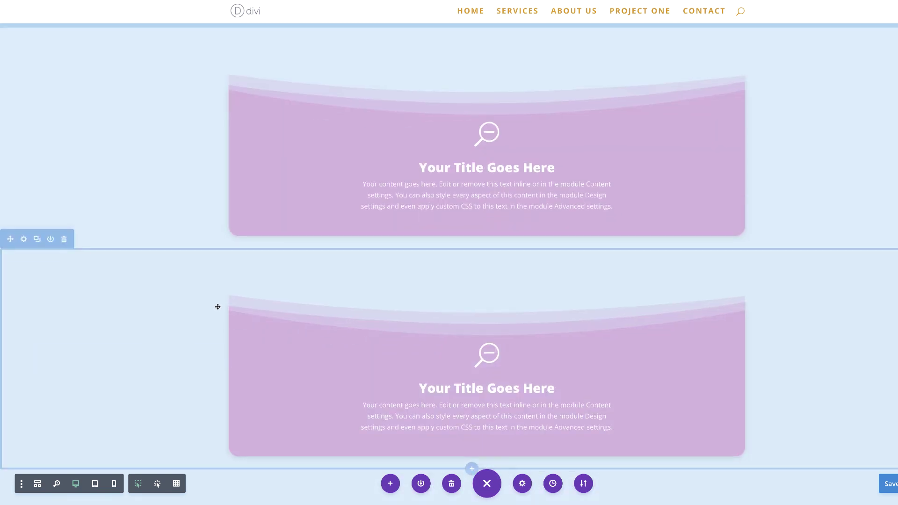
pyautogui.scroll(3, 233, 308)
pyautogui.scroll(-2, 230, 306)
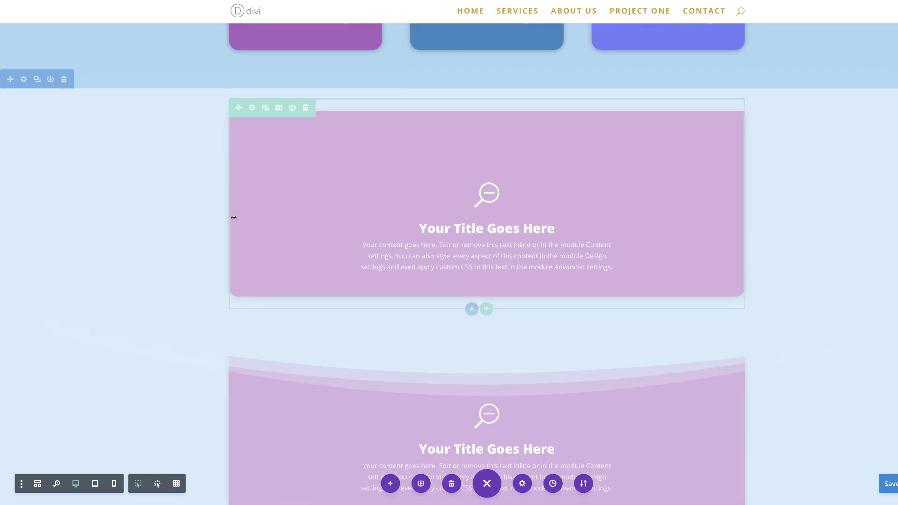
pyautogui.scroll(-10, 236, 376)
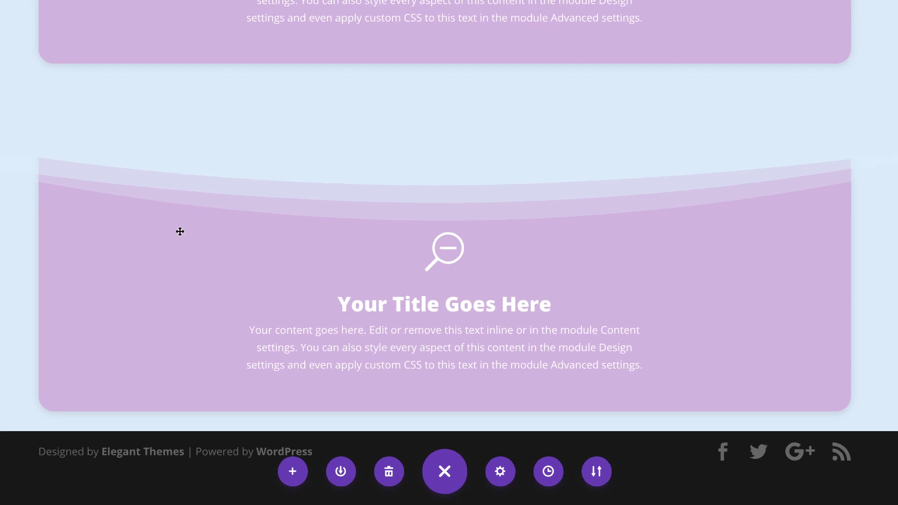
# - Set the background color of the last stacked section's blurb to #3c85c1 and save it
pyautogui.moveTo(381, 164)
pyautogui.click(424, 161)
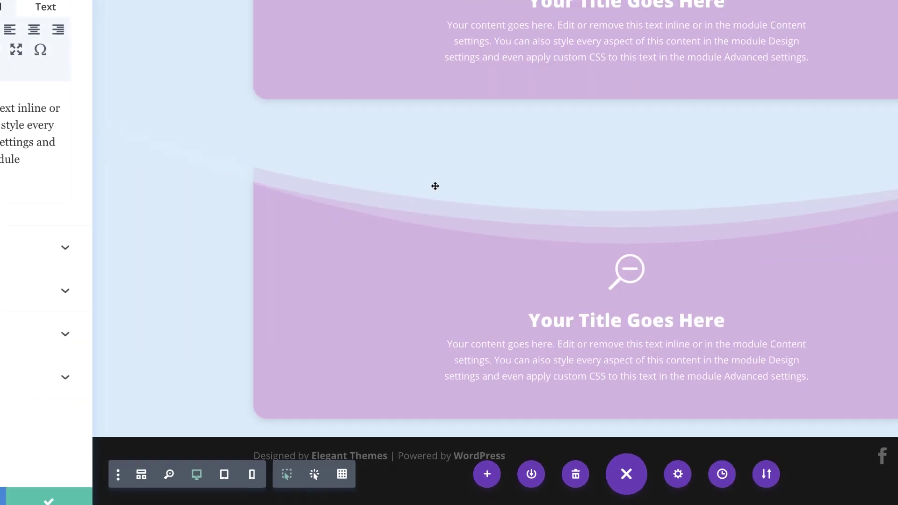
pyautogui.click(58, 381)
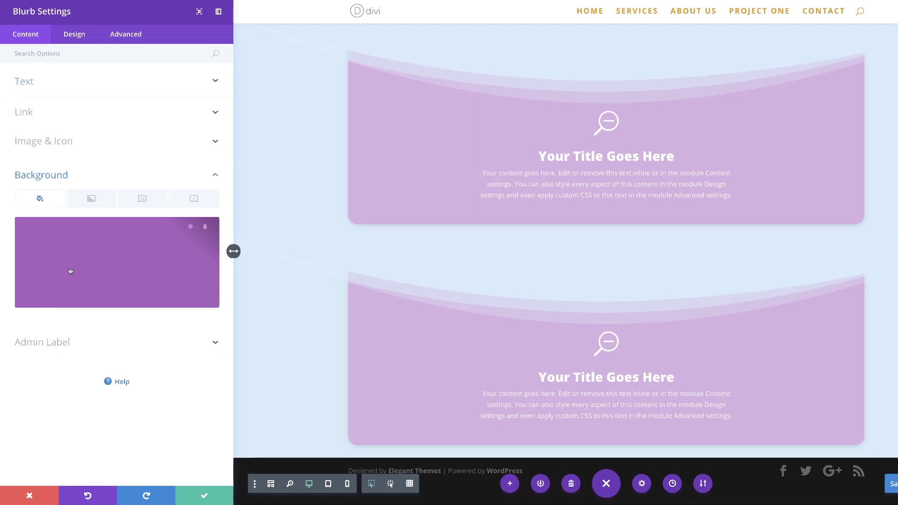
pyautogui.click(84, 245)
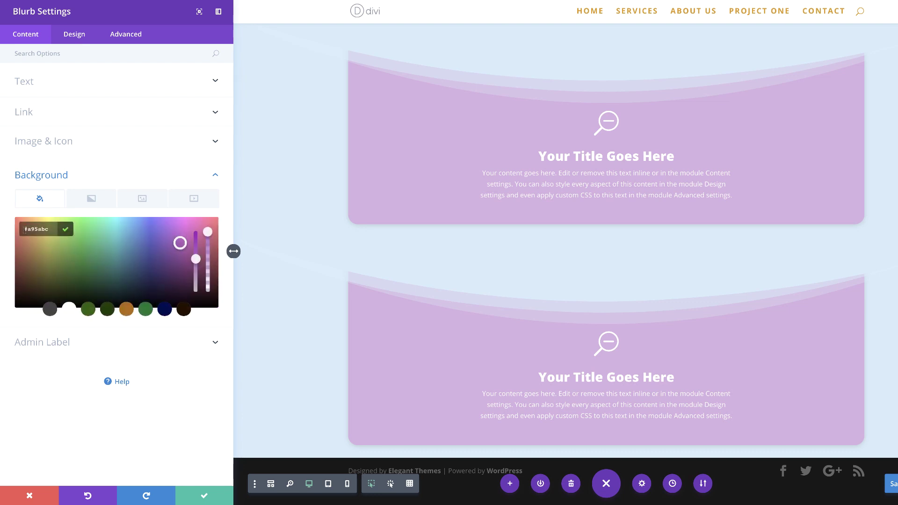
pyautogui.moveTo(25, 229); pyautogui.dragTo(48, 228)
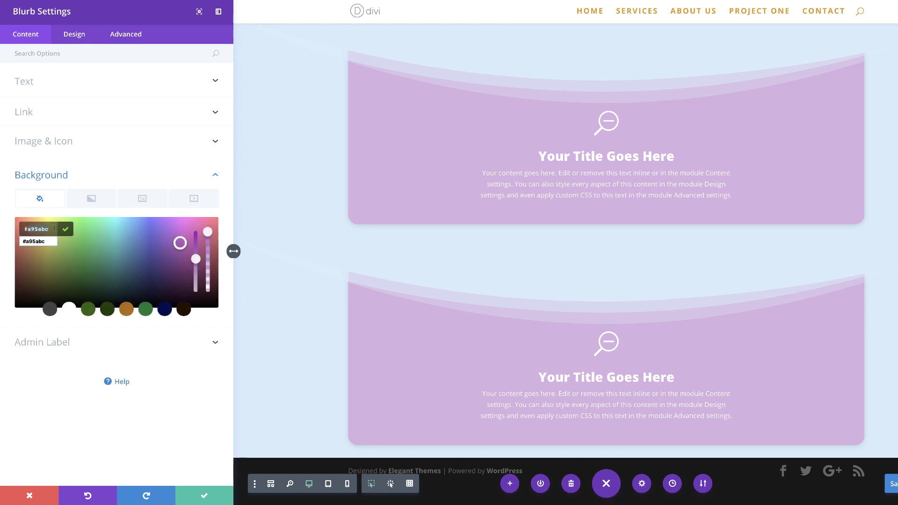
pyautogui.write('#3c85c1')
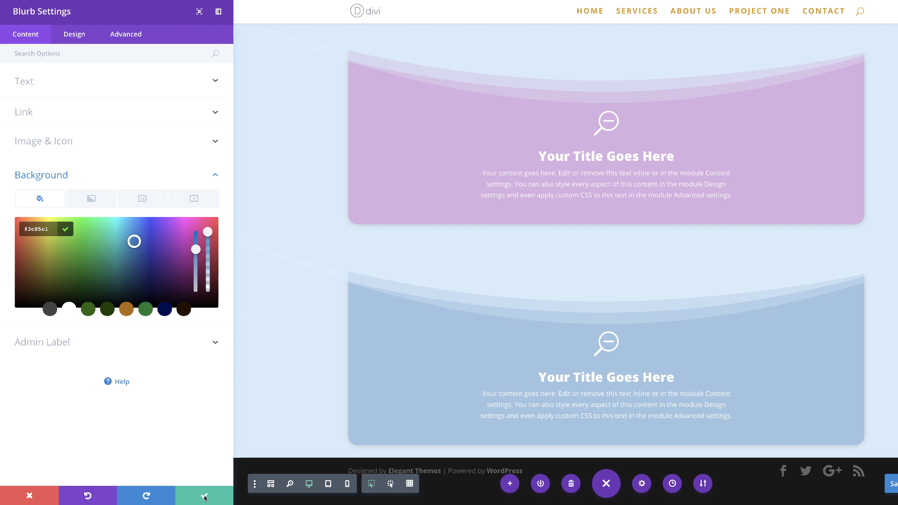
pyautogui.click(204, 497)
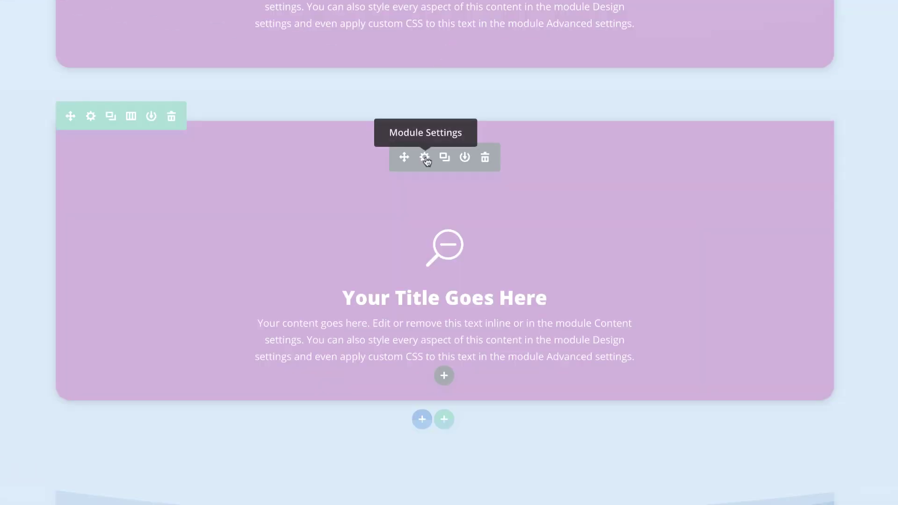
# - Set the background color of the middle stacked section's blurb to #7277f9 and save it
pyautogui.click(425, 159)
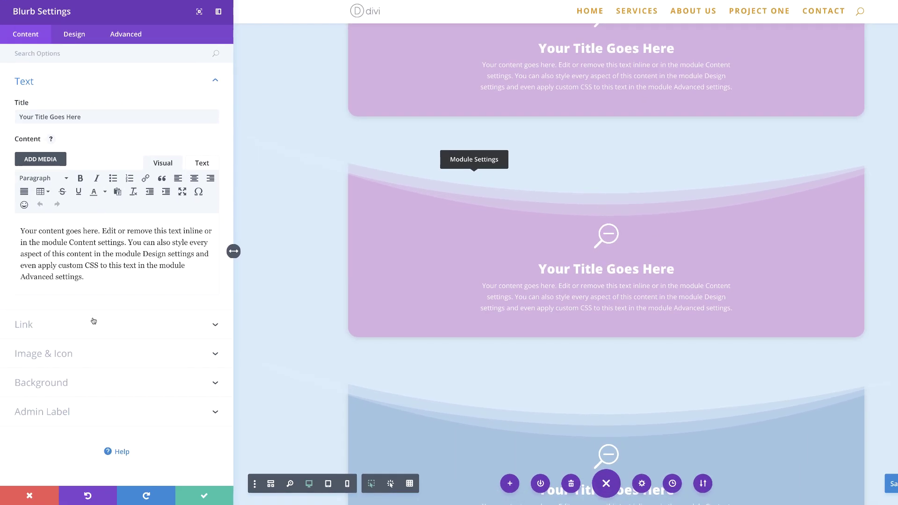
pyautogui.click(15, 399)
pyautogui.click(68, 255)
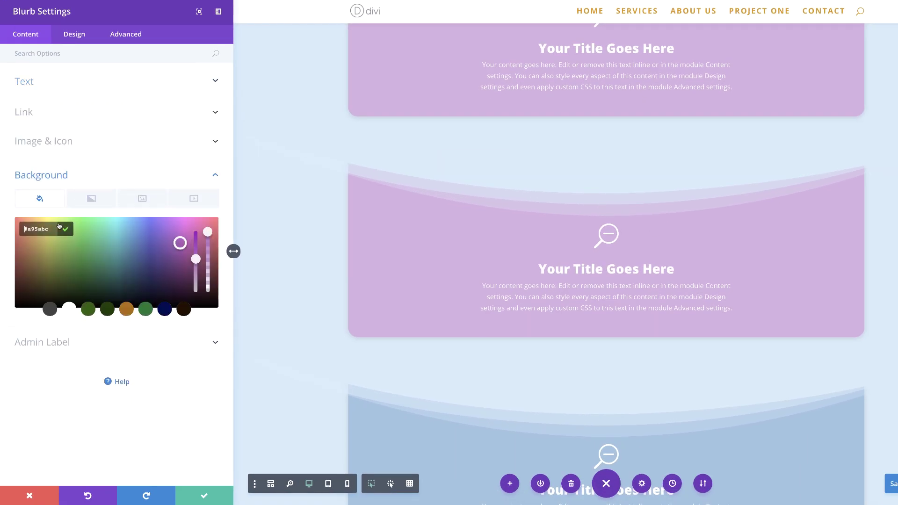
pyautogui.click(36, 229)
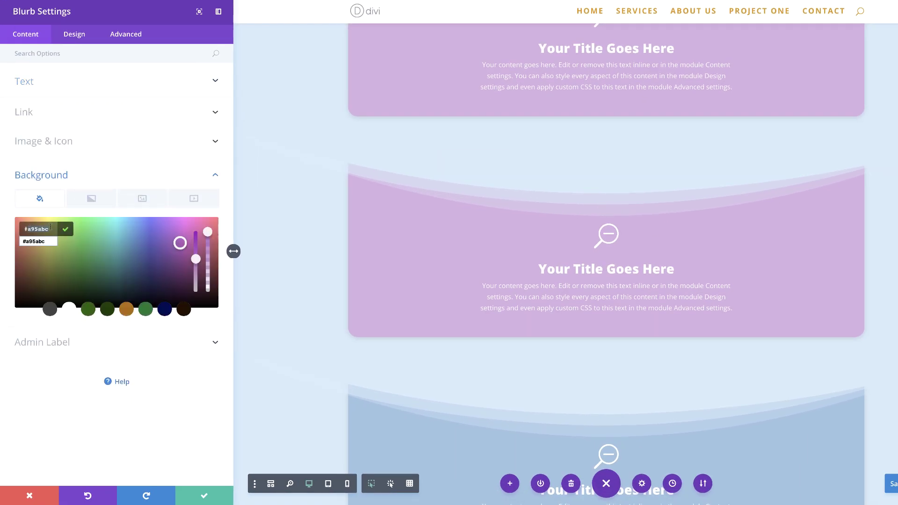
pyautogui.write('#7277f9')
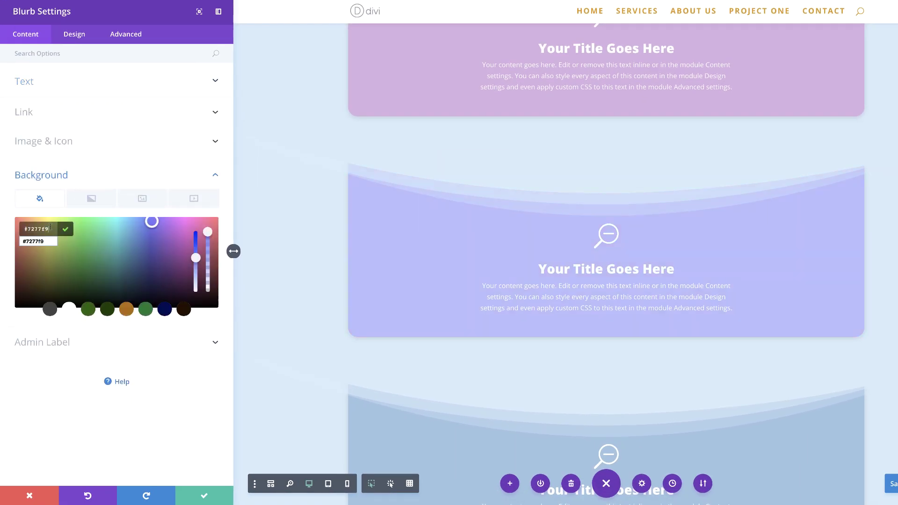
pyautogui.click(205, 496)
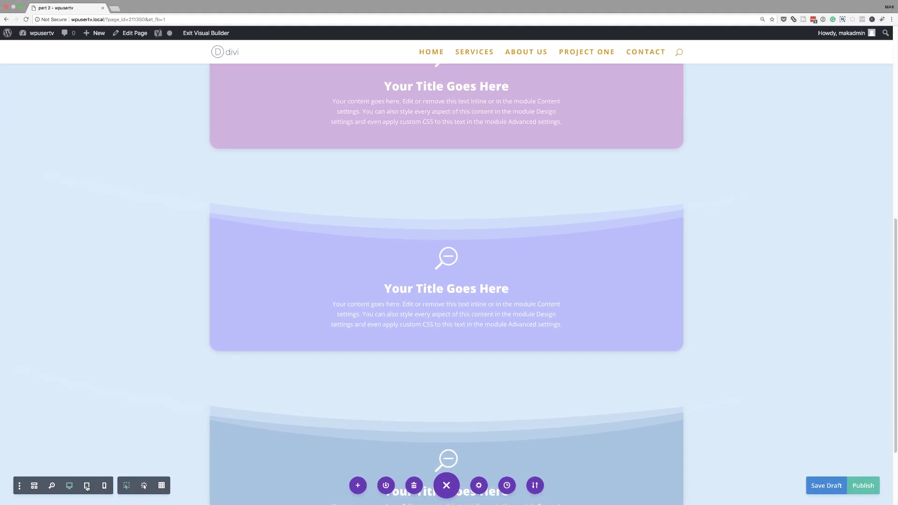
# - Preview the page in tablet and phone views and examine the stacked blurbs and their dividers
pyautogui.click(86, 486)
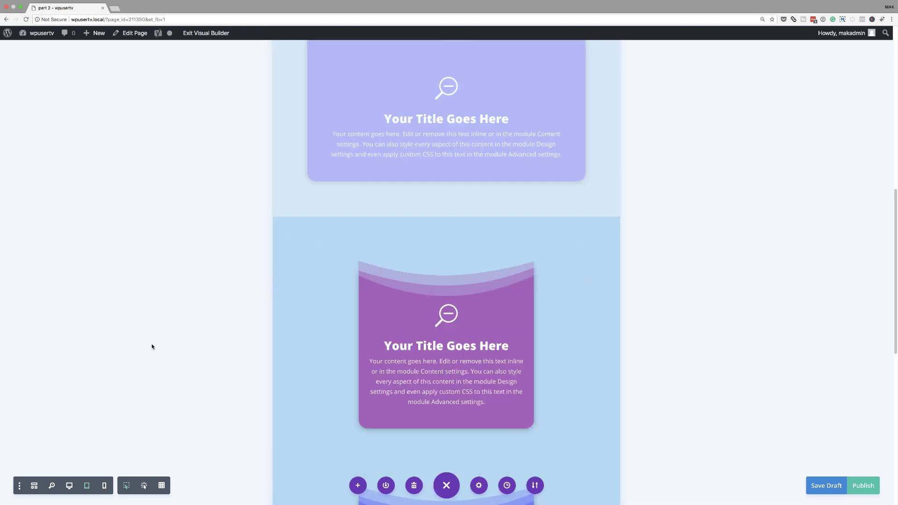
pyautogui.scroll(-9, 152, 347)
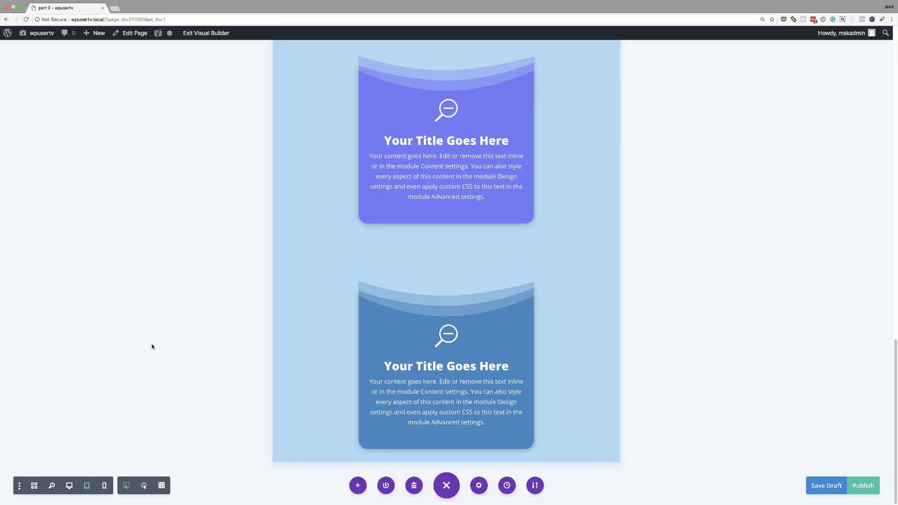
pyautogui.click(105, 486)
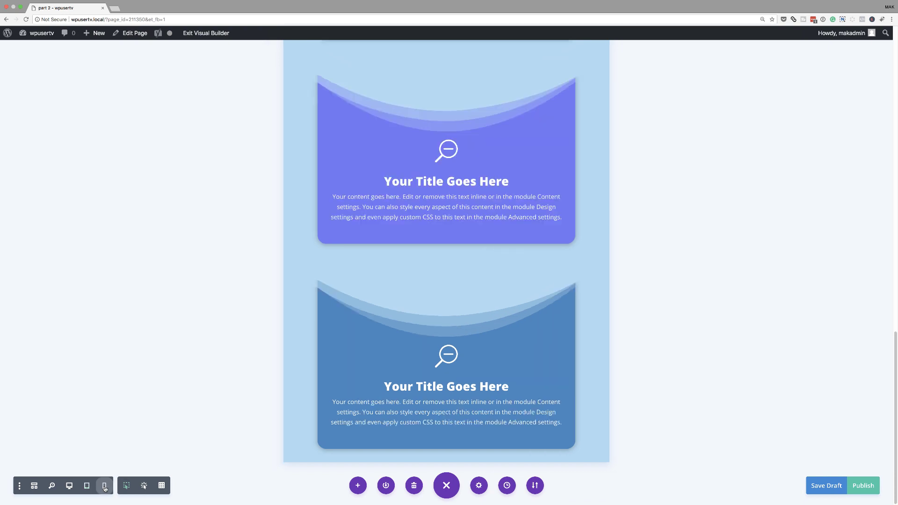
pyautogui.scroll(4, 176, 394)
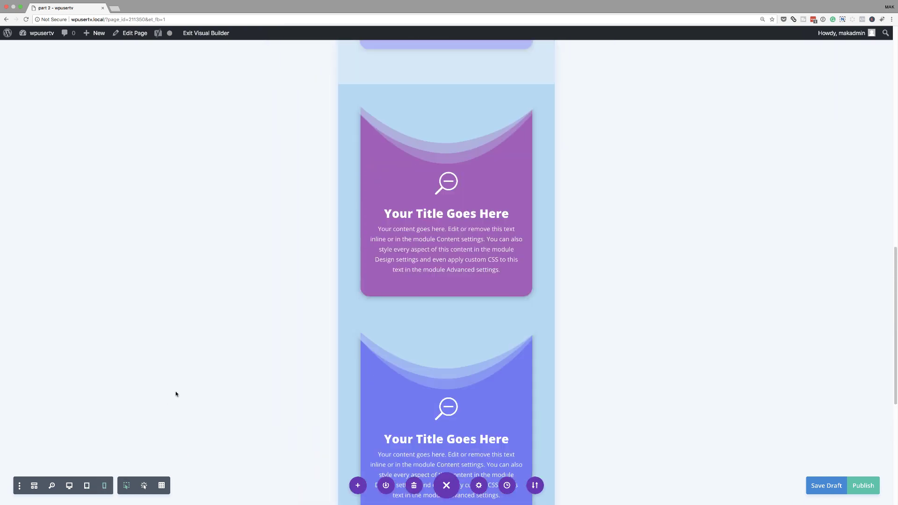
pyautogui.scroll(-7, 177, 394)
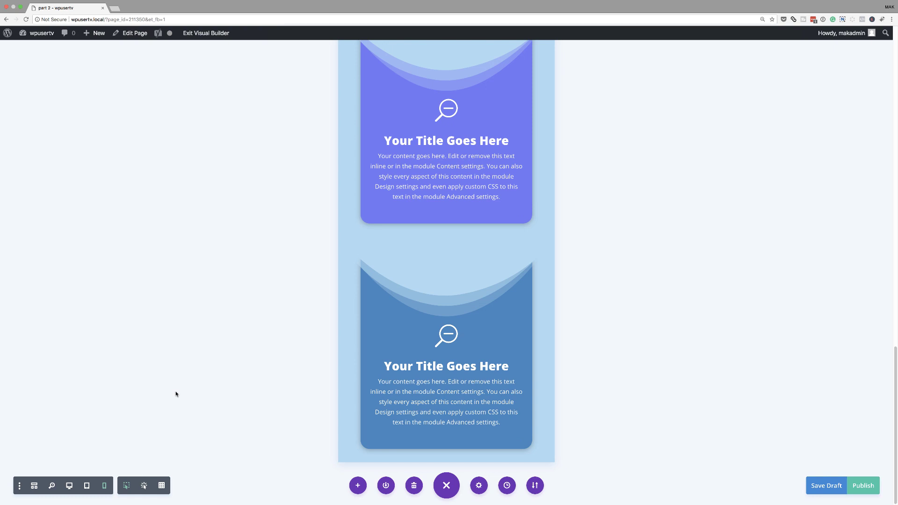
pyautogui.scroll(3, 176, 394)
pyautogui.scroll(10, 176, 394)
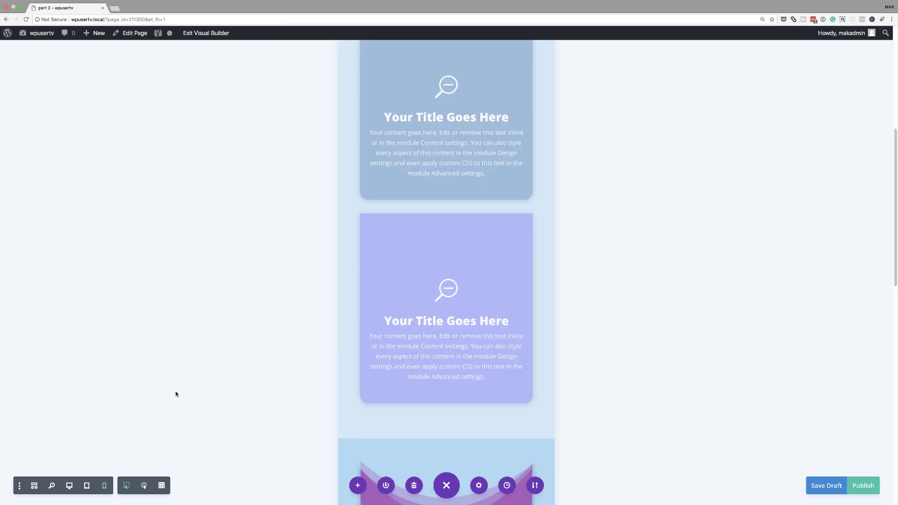
pyautogui.scroll(6, 181, 392)
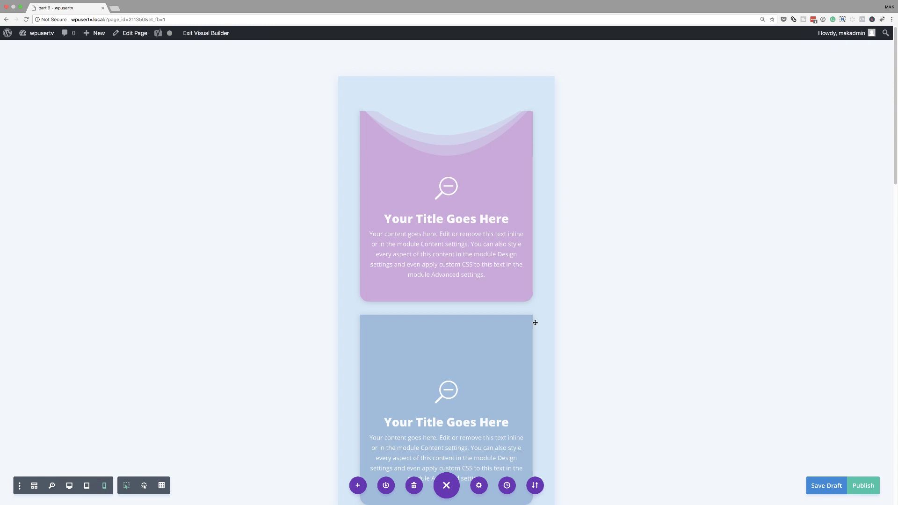
# - Return to desktop view and duplicate the desktop section containing the three colored blurbs
pyautogui.click(68, 488)
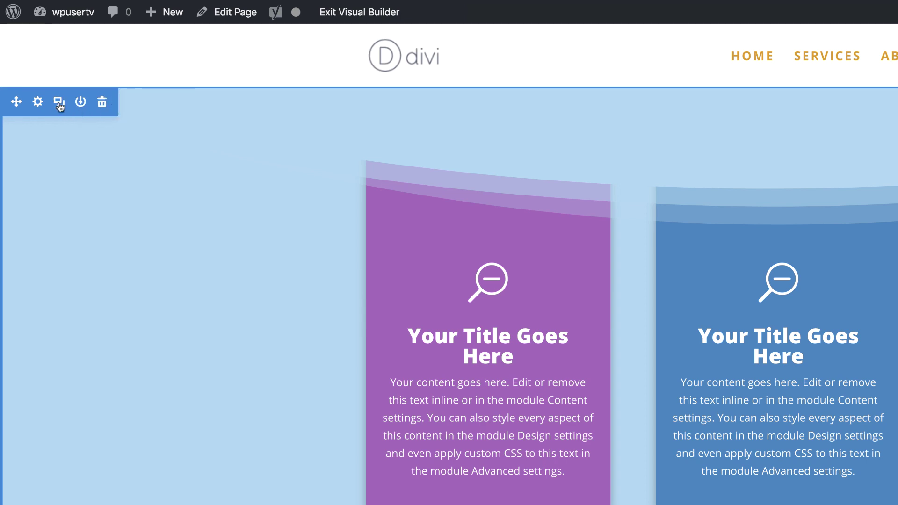
pyautogui.scroll(-5, 565, 310)
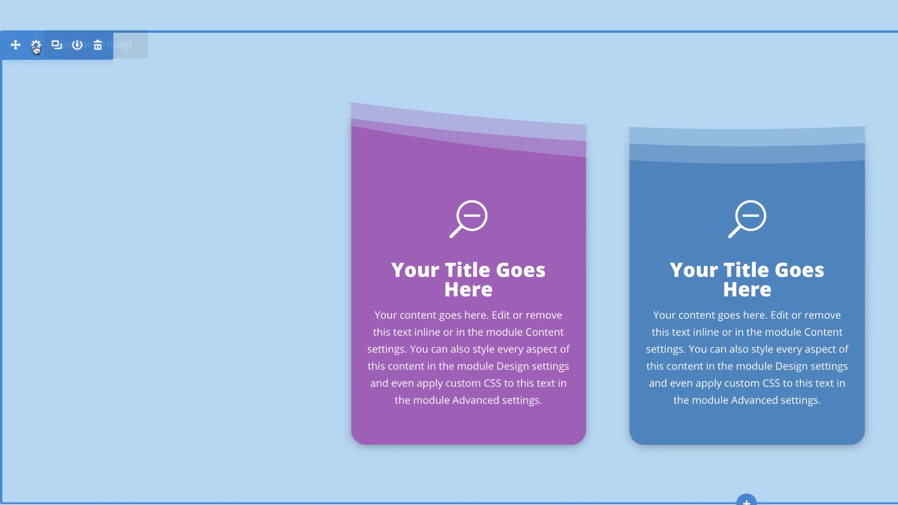
# - Set the duplicated desktop section's top divider to the layered V-shaped style and save the section
pyautogui.click(35, 46)
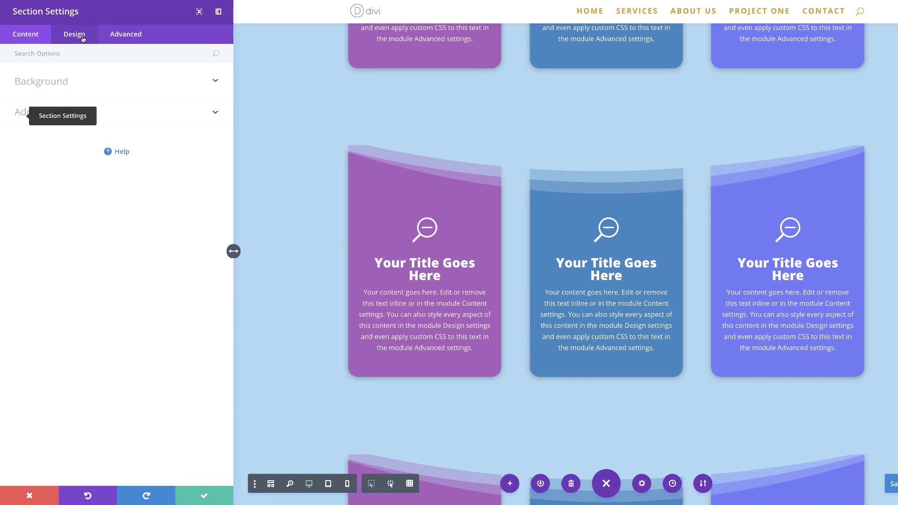
pyautogui.click(83, 38)
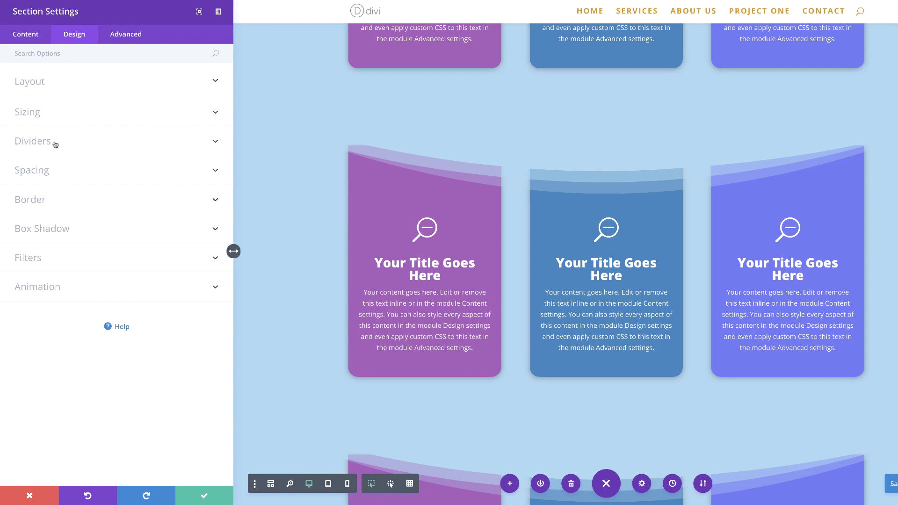
pyautogui.click(55, 144)
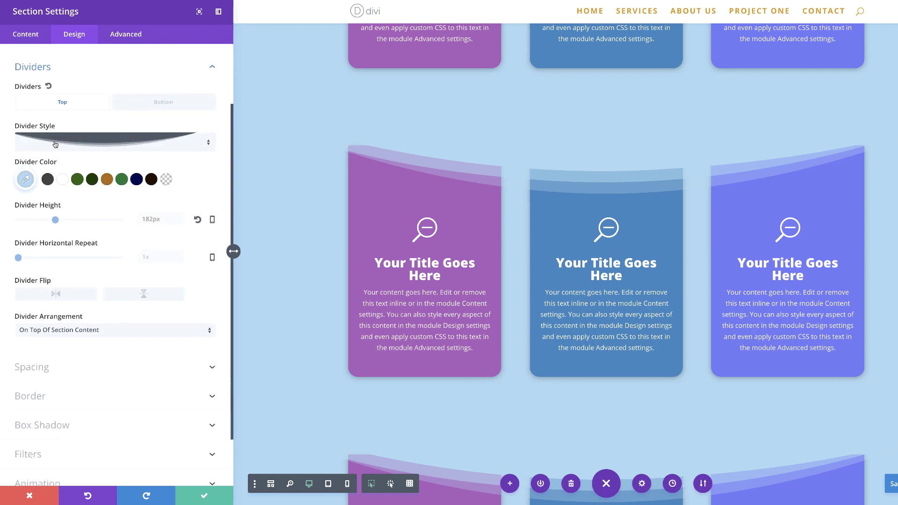
pyautogui.click(209, 141)
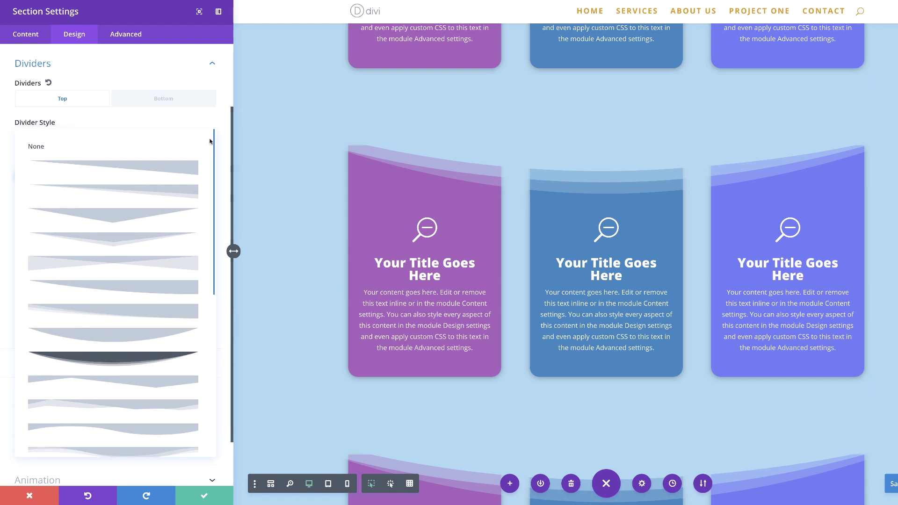
pyautogui.click(143, 241)
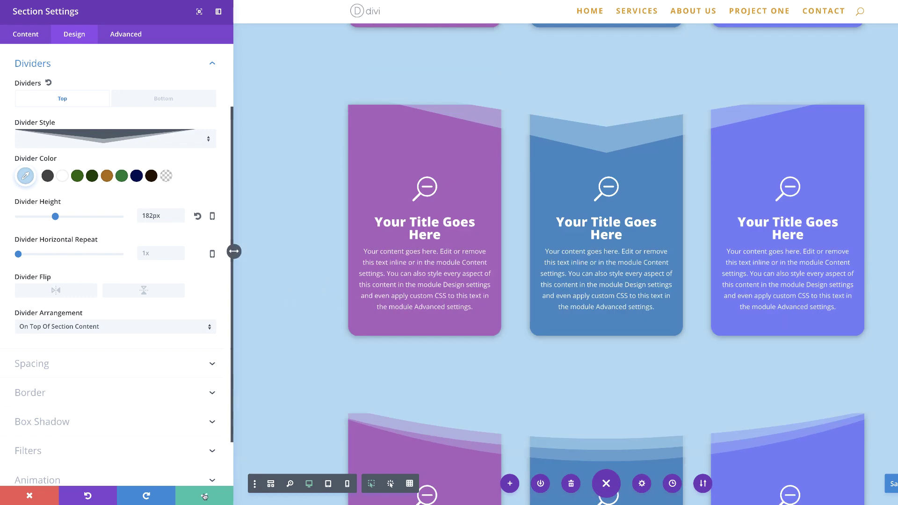
pyautogui.press('Escape')
# - Change the top divider of the next desktop section below to the crossing-triangles style
pyautogui.scroll(-3, 245, 429)
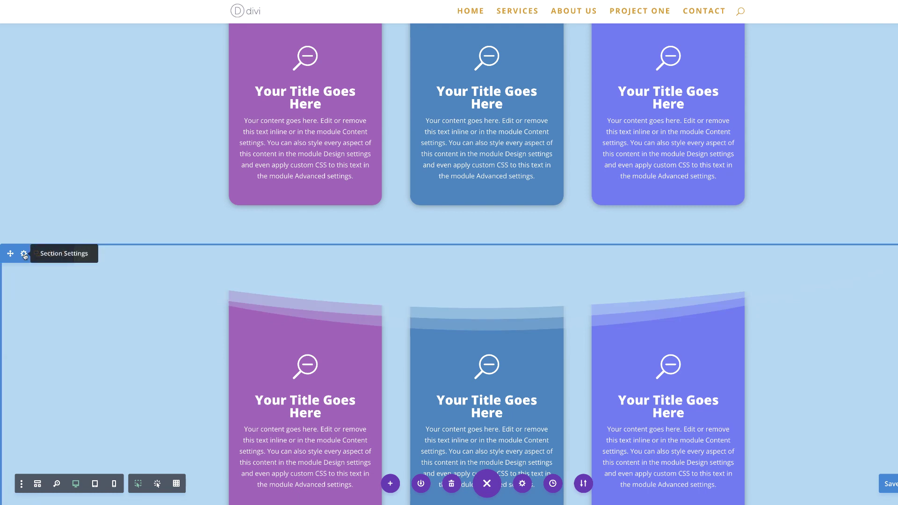
pyautogui.click(24, 254)
pyautogui.click(74, 34)
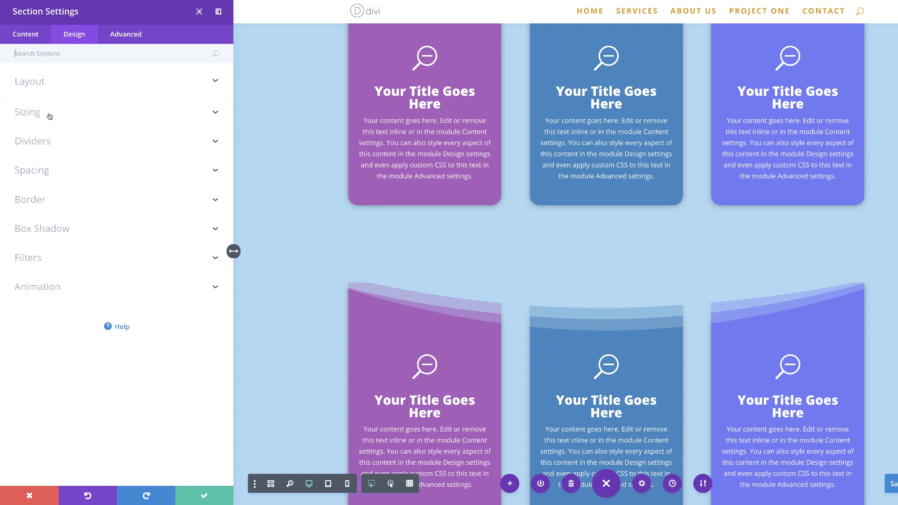
pyautogui.click(45, 143)
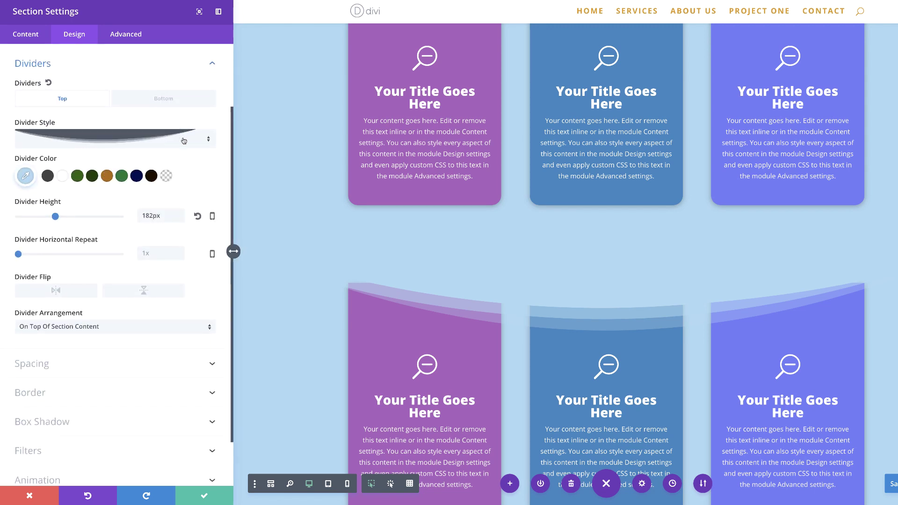
pyautogui.click(205, 140)
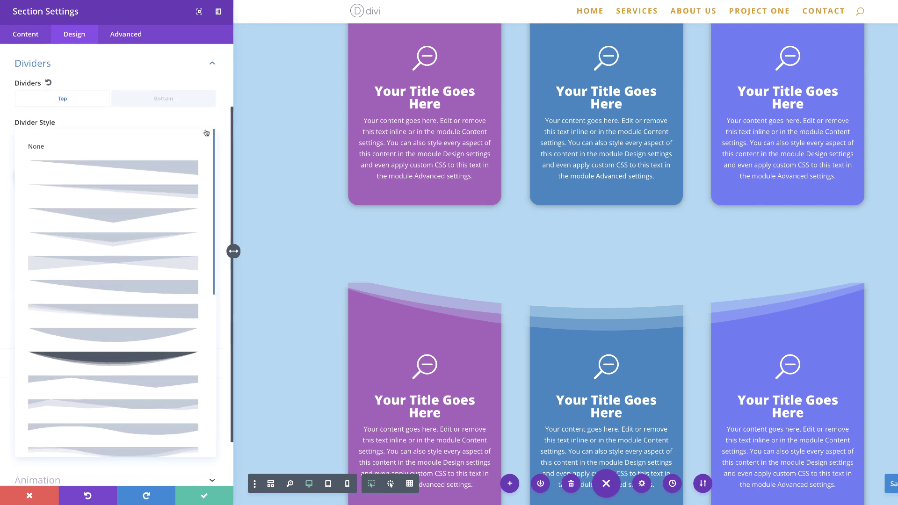
pyautogui.click(153, 264)
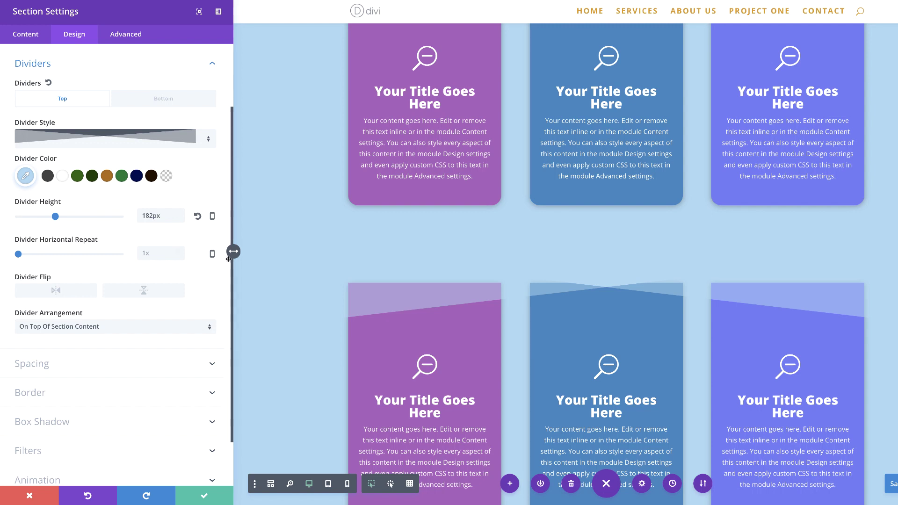
# - Try the layered slanted-curve and layered jagged styles for the section's top divider, with a divider height of 220px
pyautogui.click(209, 140)
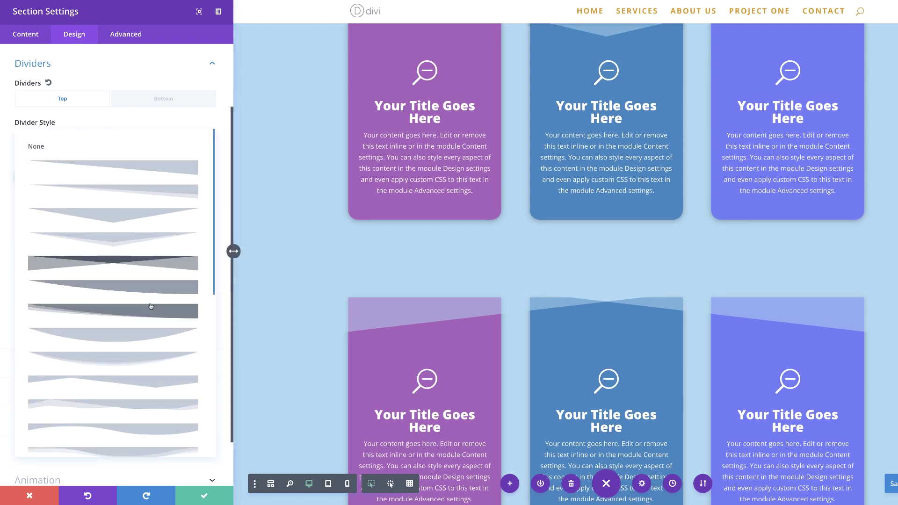
pyautogui.click(145, 320)
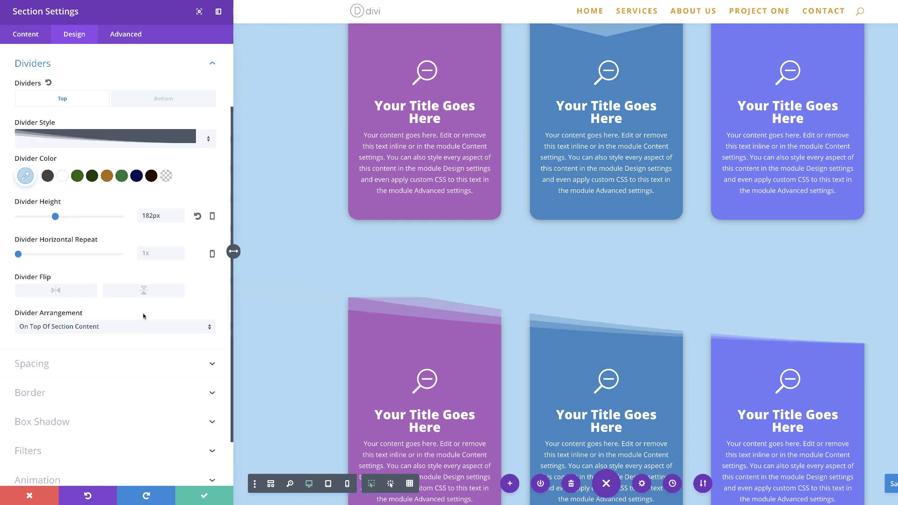
pyautogui.click(207, 140)
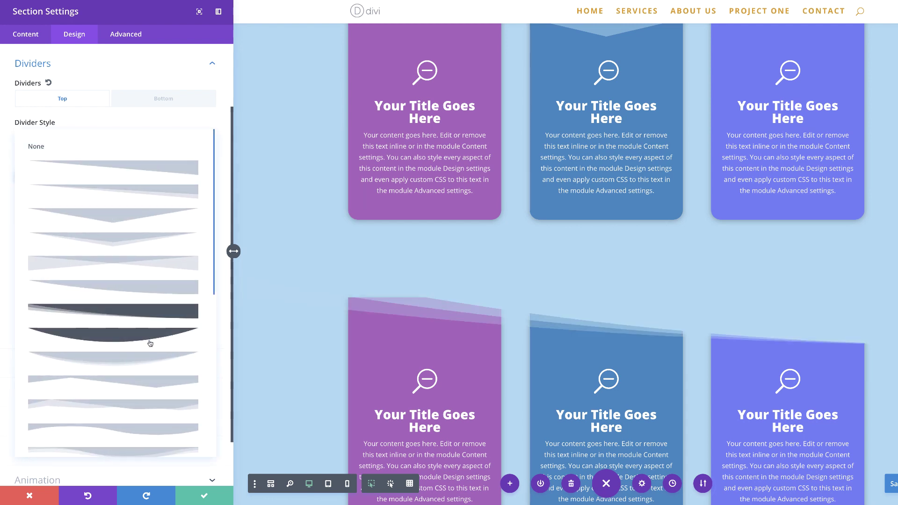
pyautogui.click(160, 388)
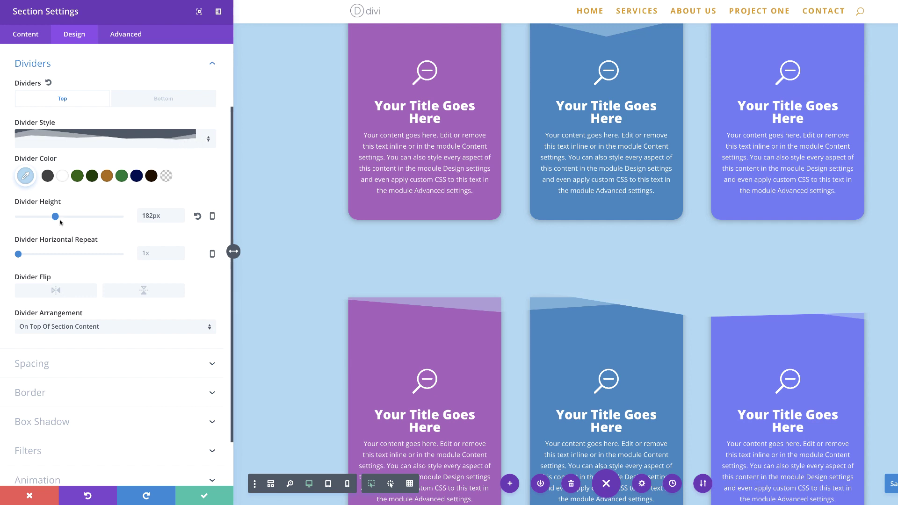
pyautogui.moveTo(55, 218); pyautogui.dragTo(63, 217)
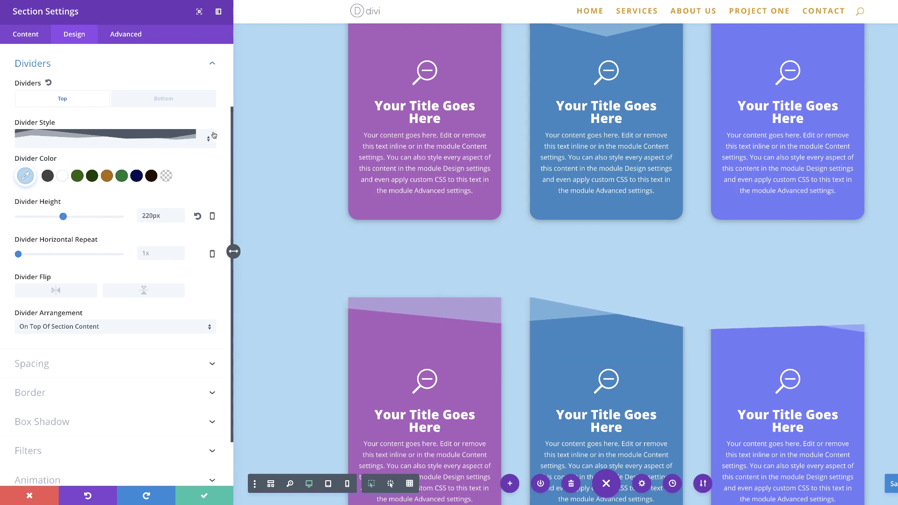
# - Set the section's top divider to the crossing-triangles style with a height of 184px and save it
pyautogui.click(213, 135)
pyautogui.click(160, 266)
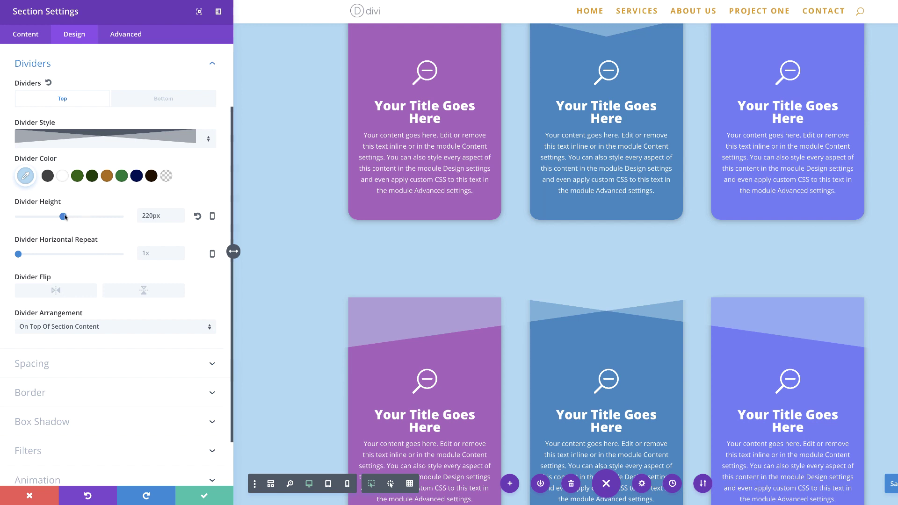
pyautogui.moveTo(62, 217); pyautogui.dragTo(56, 217)
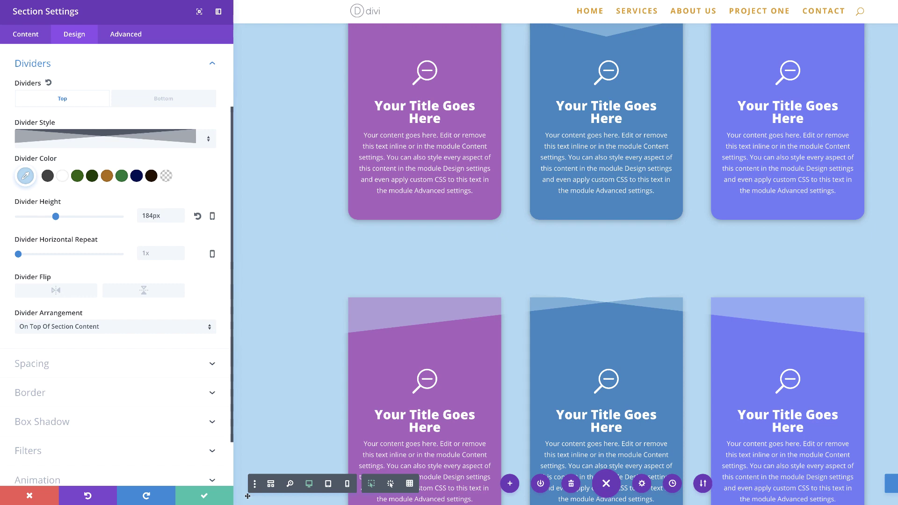
pyautogui.click(204, 496)
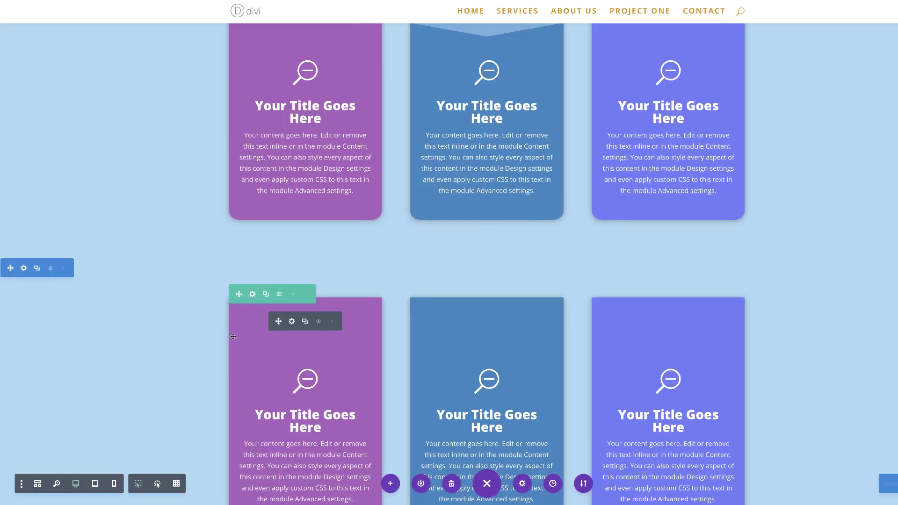
# - Duplicate the desktop section that has the crossing-triangles divider
pyautogui.scroll(-4, 194, 388)
pyautogui.click(50, 94)
pyautogui.scroll(-3, 281, 136)
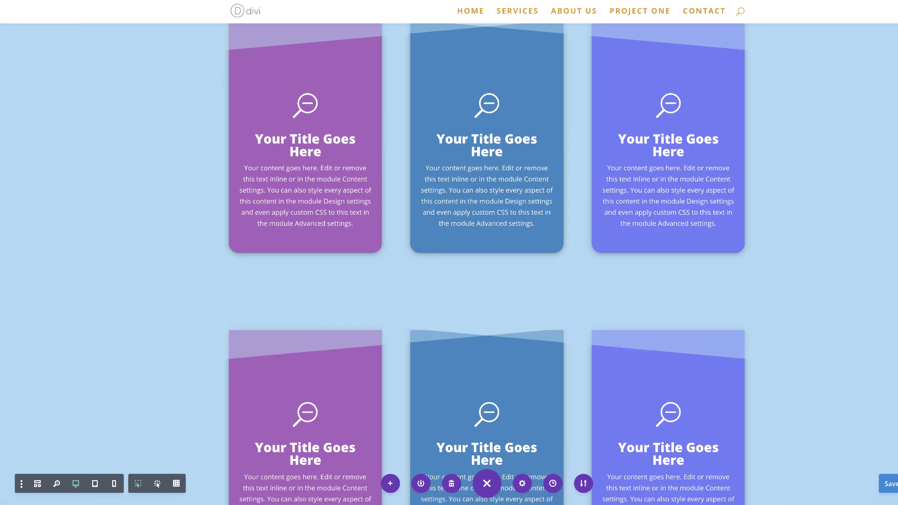
# - Set the top divider's horizontal repeat to 17x in the lower crossing-triangles section and save it
pyautogui.scroll(-4, 216, 322)
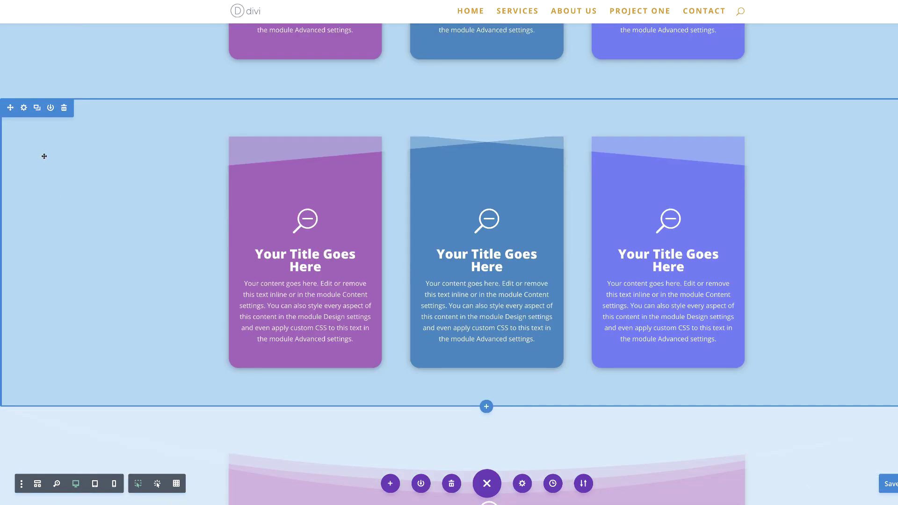
pyautogui.click(24, 108)
pyautogui.click(76, 39)
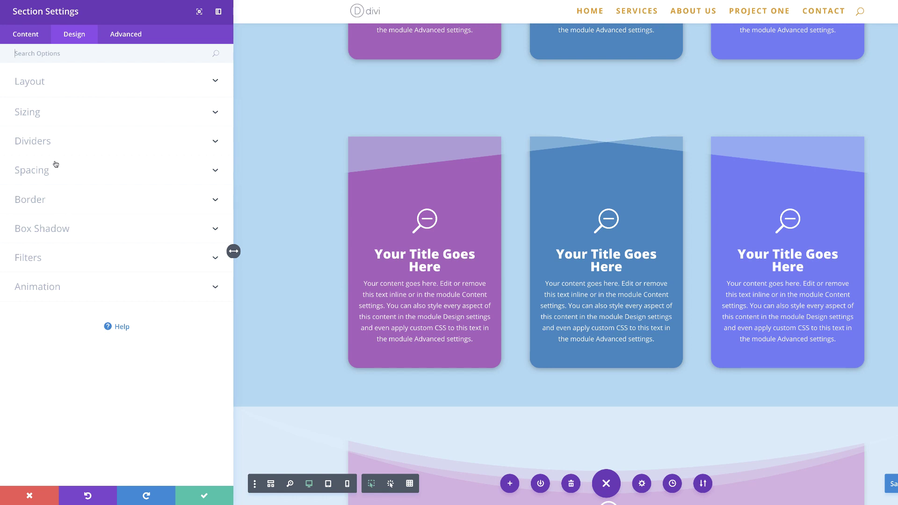
pyautogui.click(48, 145)
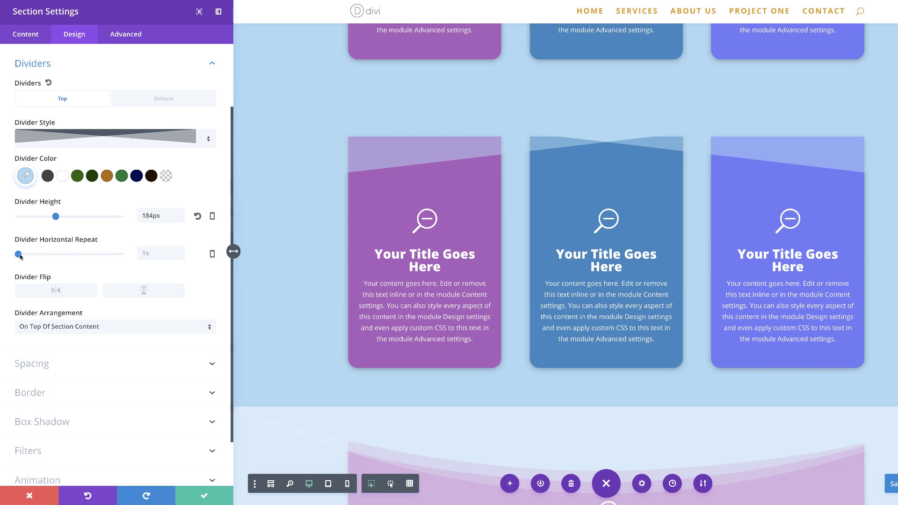
pyautogui.moveTo(20, 257); pyautogui.dragTo(39, 256)
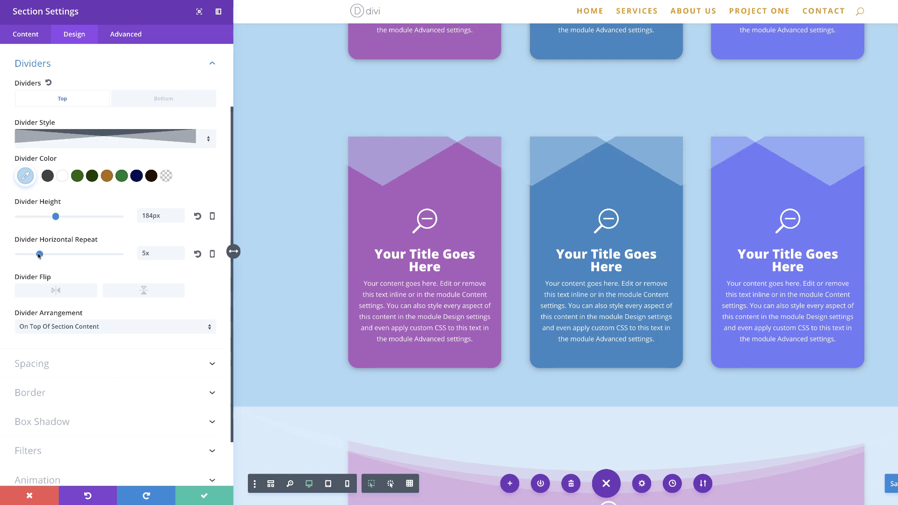
pyautogui.moveTo(40, 255); pyautogui.dragTo(105, 257)
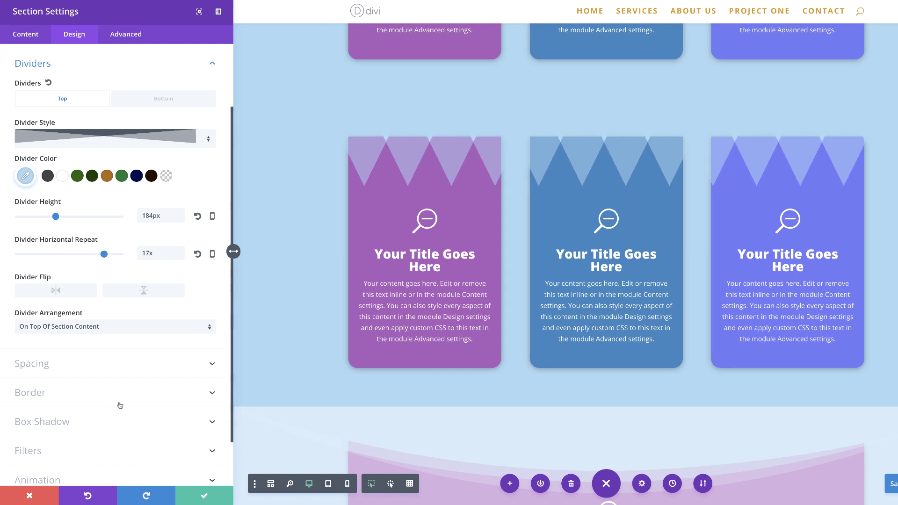
pyautogui.click(206, 497)
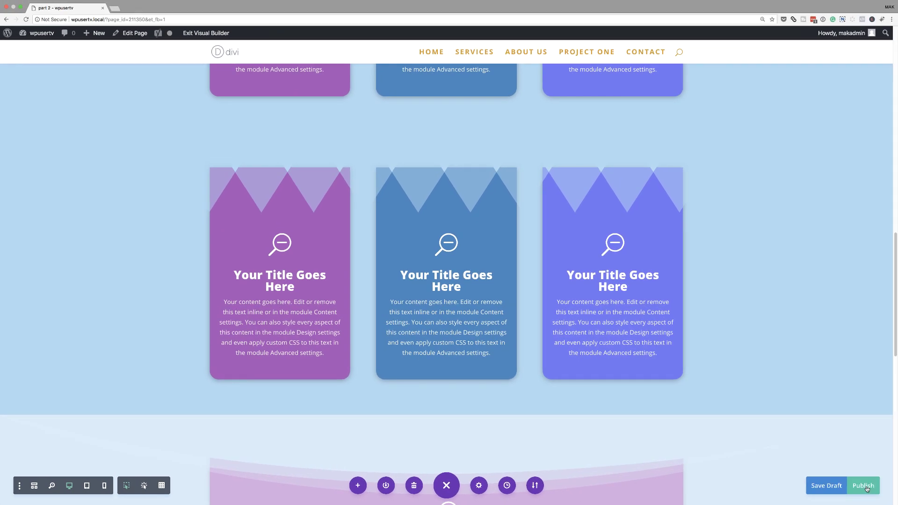
# - Publish the page and look through the live sections with their different blurb dividers
pyautogui.click(863, 486)
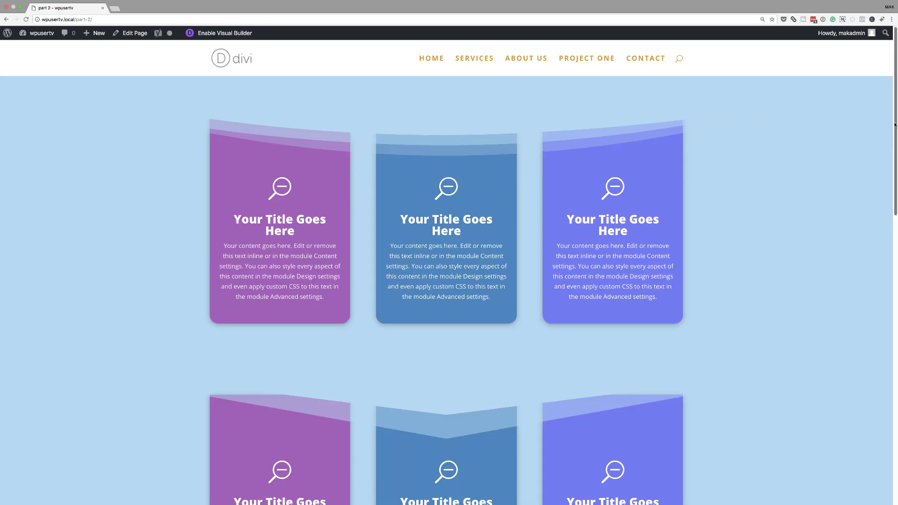
pyautogui.moveTo(894, 125); pyautogui.dragTo(892, 434)
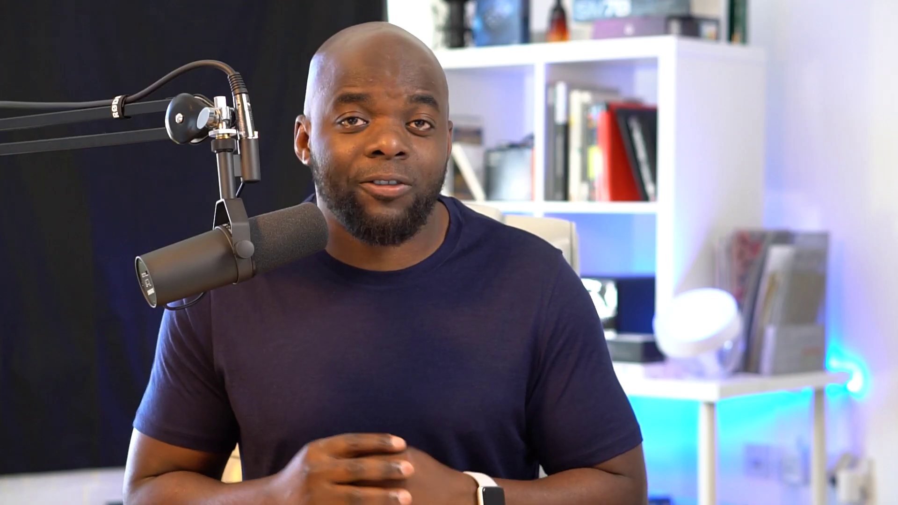